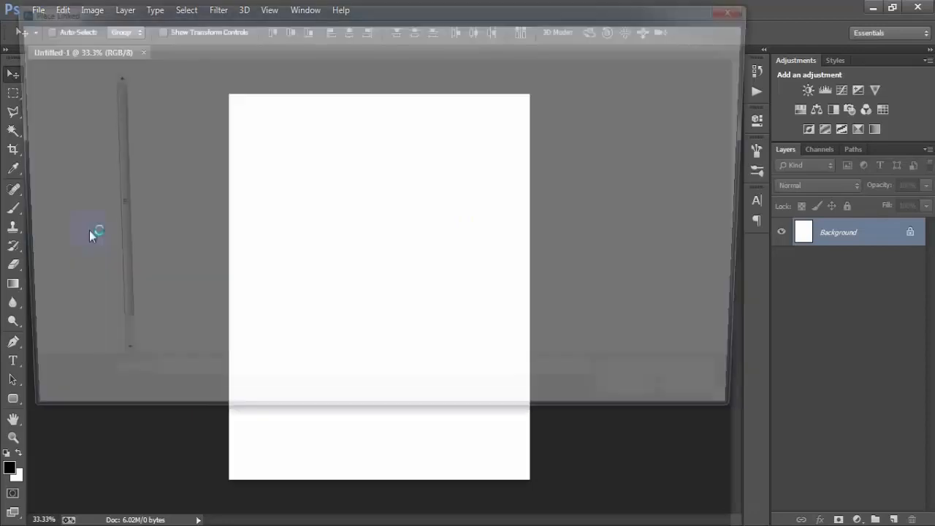
Place the blue-sky meadow photo as a linked image scaled to about 23.6% to fill the canvas, and rasterize its layer
{"action": "left_click", "coordinate": [537, 149]}
{"action": "double_click", "coordinate": [537, 150]}
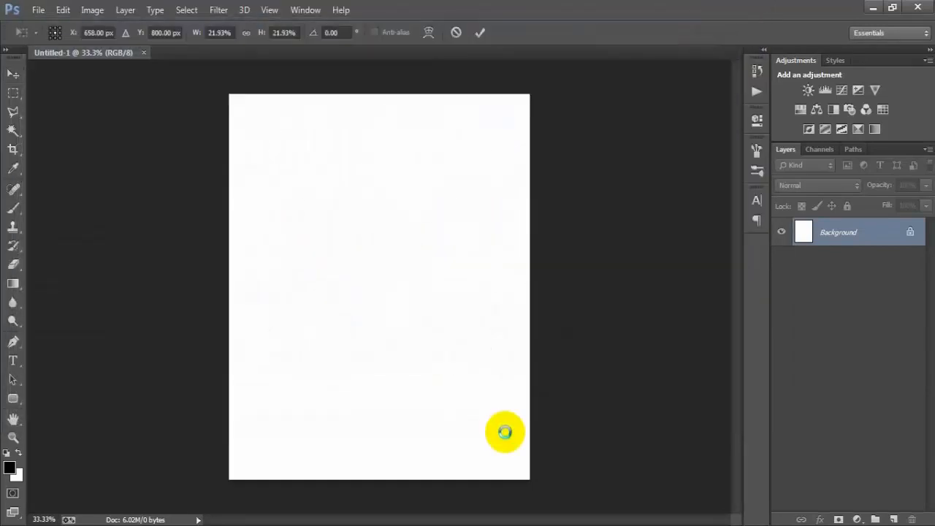
{"action": "left_click_drag", "start_coordinate": [525, 465], "coordinate": [541, 480]}
{"action": "left_click", "coordinate": [480, 33]}
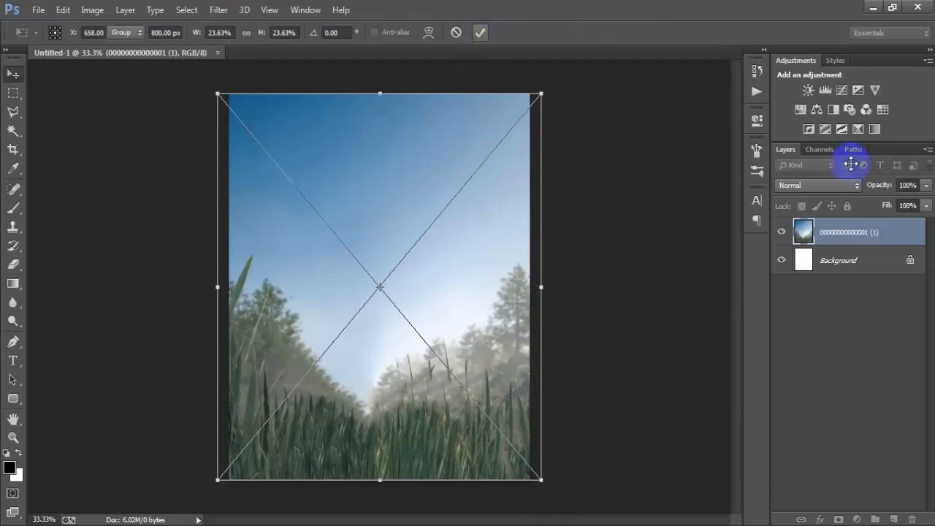
{"action": "right_click", "coordinate": [899, 241]}
{"action": "left_click", "coordinate": [614, 271]}
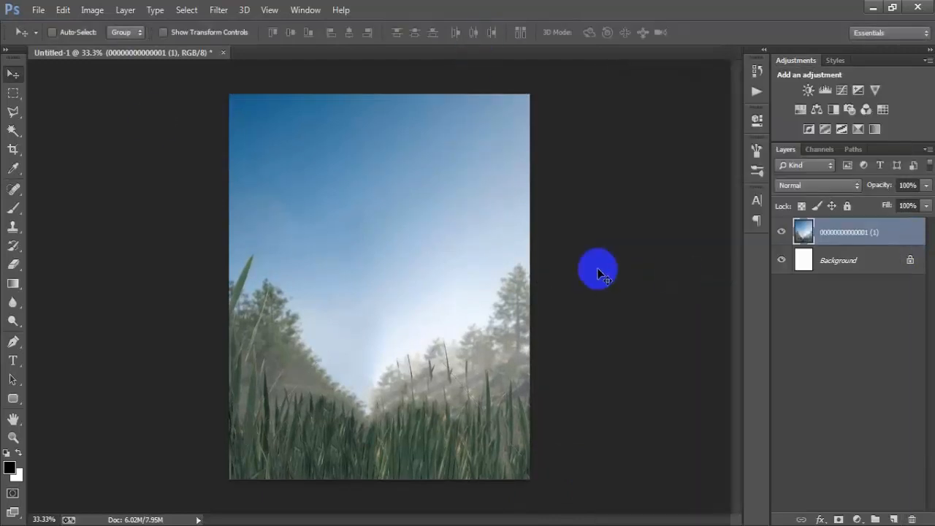
Place the cutout of the man in the white shirt as a linked image, scaled to about 98.6% at the canvas's lower centre
{"action": "left_click", "coordinate": [38, 10]}
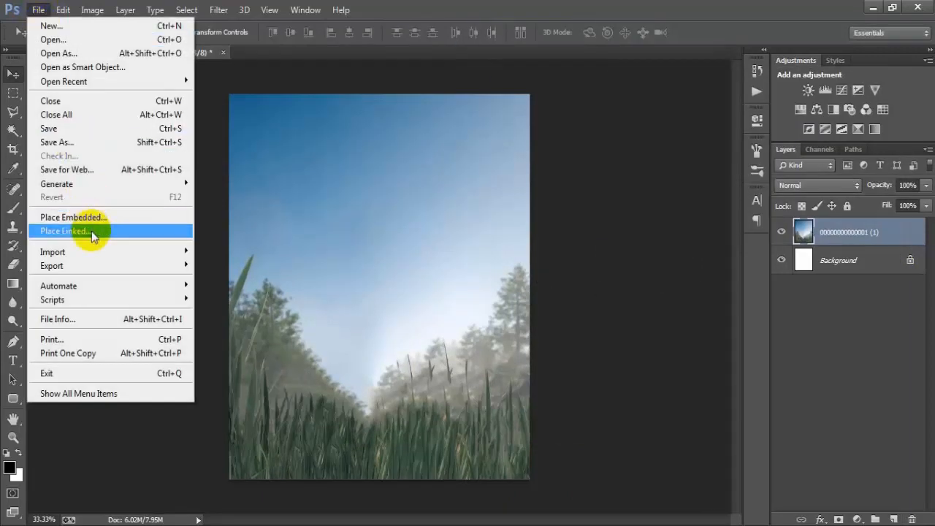
{"action": "left_click", "coordinate": [113, 232]}
{"action": "double_click", "coordinate": [315, 212]}
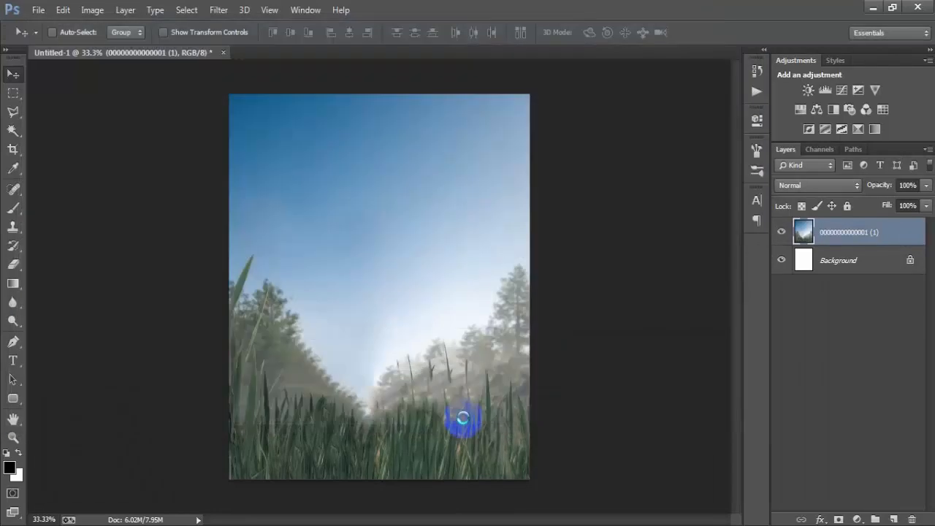
{"action": "left_click_drag", "start_coordinate": [503, 450], "coordinate": [516, 466]}
{"action": "left_click_drag", "start_coordinate": [475, 383], "coordinate": [482, 406]}
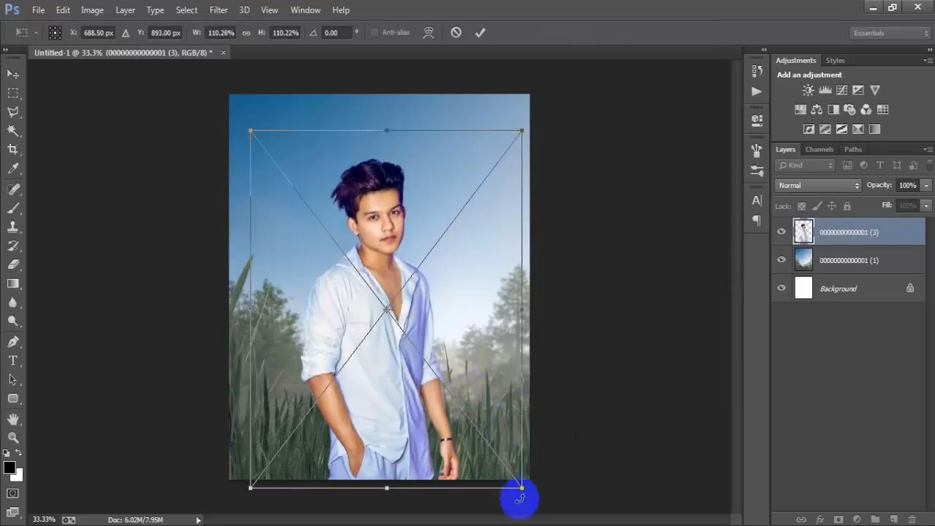
{"action": "left_click_drag", "start_coordinate": [520, 488], "coordinate": [509, 468]}
{"action": "left_click_drag", "start_coordinate": [473, 367], "coordinate": [475, 379]}
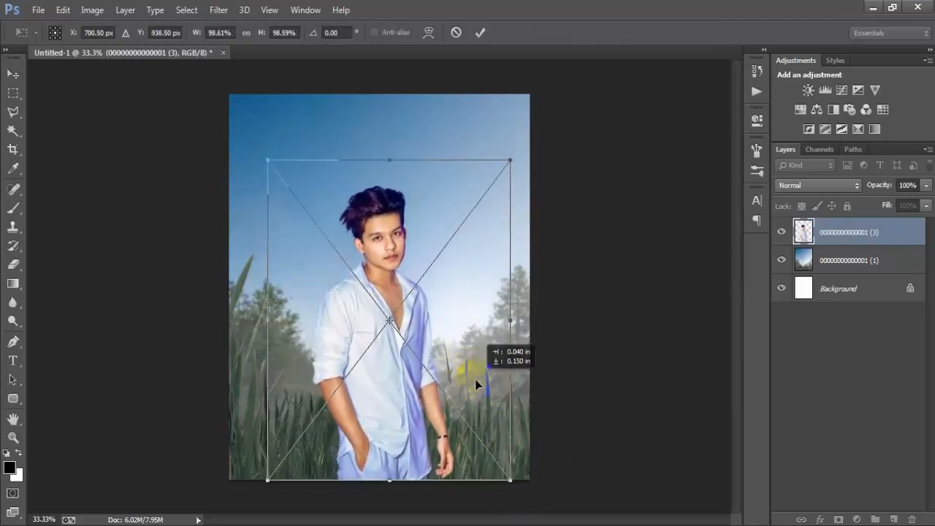
{"action": "left_click", "coordinate": [480, 32]}
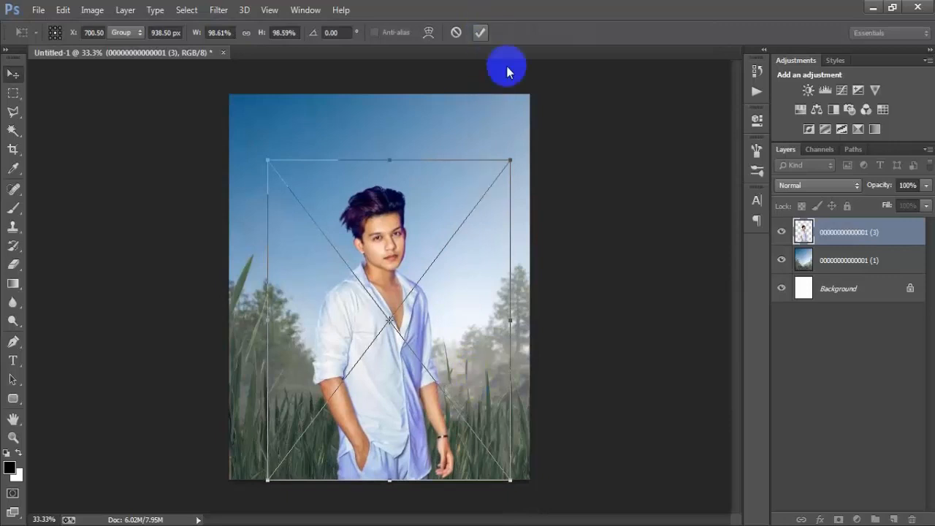
Nudge the man's cutout slightly down to fit the canvas's lower edge and rasterize its layer
{"action": "key", "text": "shift+Down"}
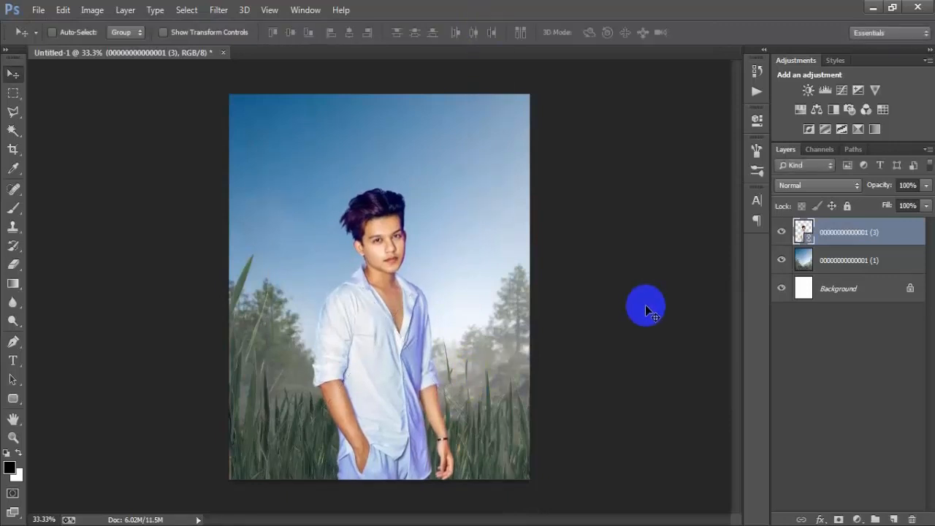
{"action": "key", "text": "Up"}
{"action": "key", "text": "Up"}
{"action": "key", "text": "Up"}
{"action": "key", "text": "Up"}
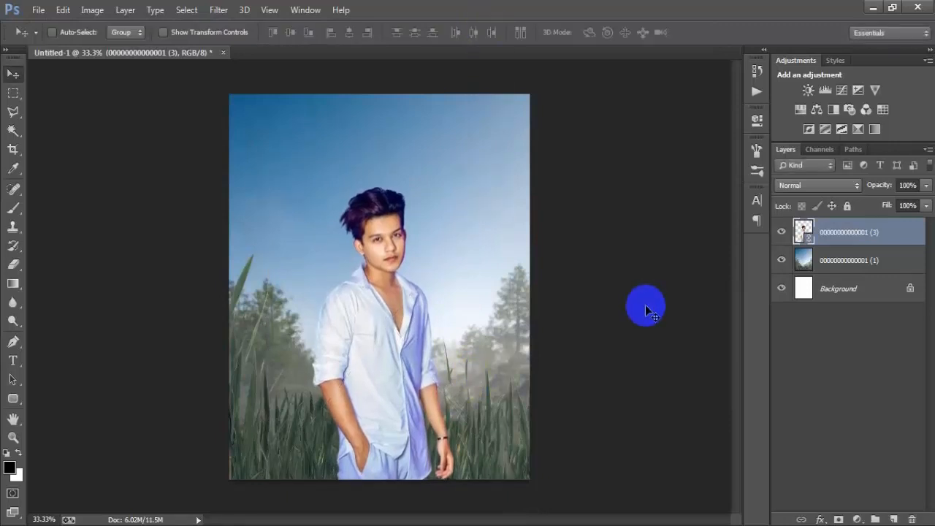
{"action": "right_click", "coordinate": [892, 248]}
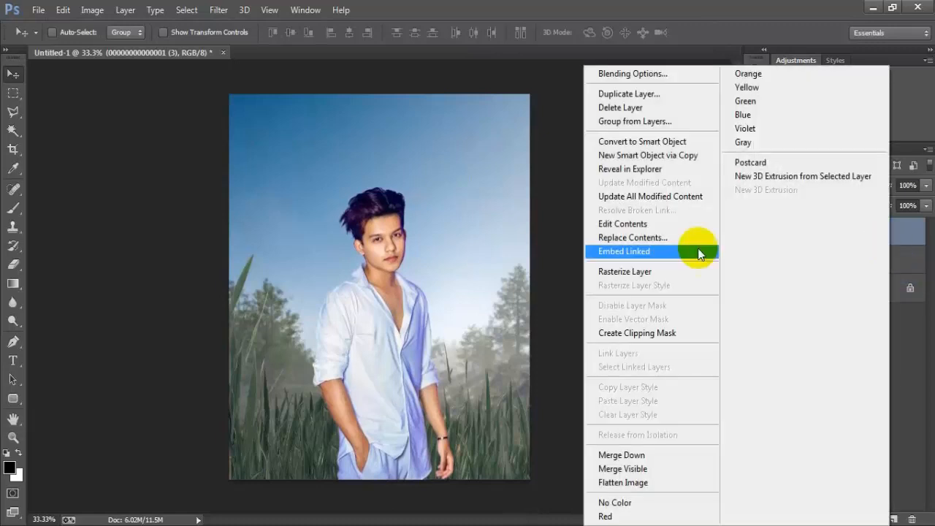
{"action": "left_click", "coordinate": [668, 272]}
{"action": "left_click", "coordinate": [108, 160]}
Place the green grass image as a linked image, enlarged to about 15.24% and moved down along the canvas's lower edge
{"action": "left_click", "coordinate": [38, 10]}
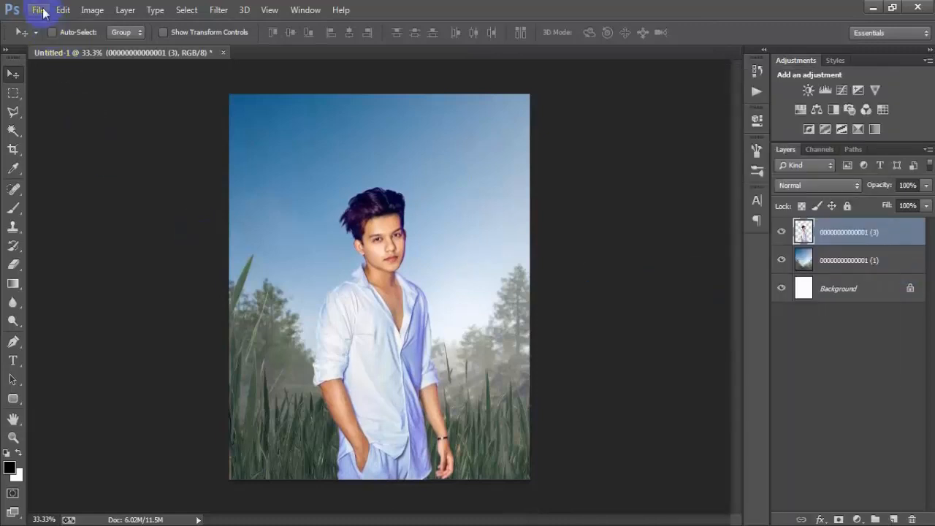
{"action": "left_click", "coordinate": [86, 229]}
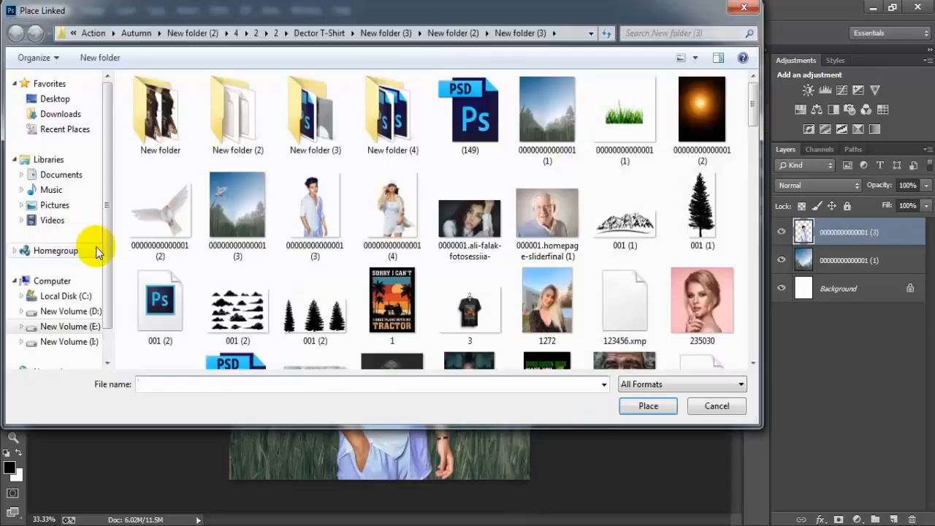
{"action": "left_click", "coordinate": [625, 116]}
{"action": "left_click", "coordinate": [648, 407]}
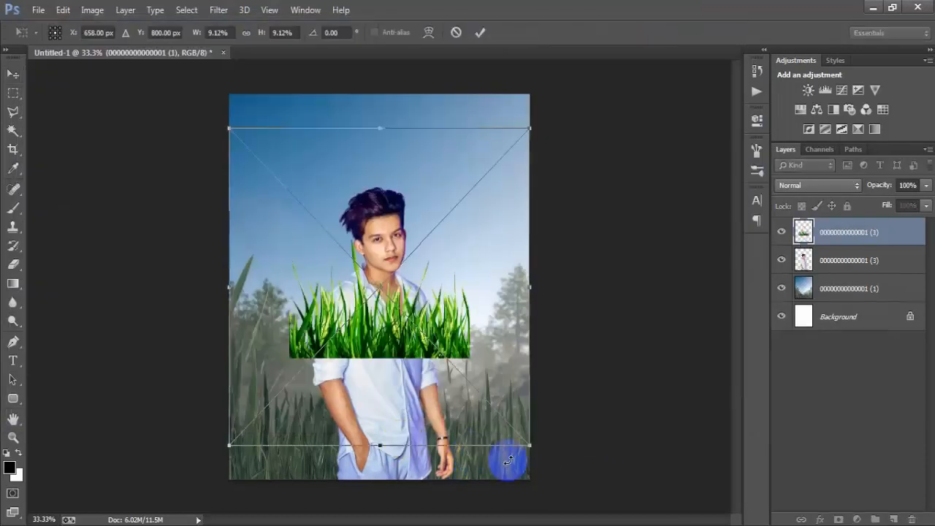
{"action": "left_click_drag", "start_coordinate": [533, 447], "coordinate": [659, 521]}
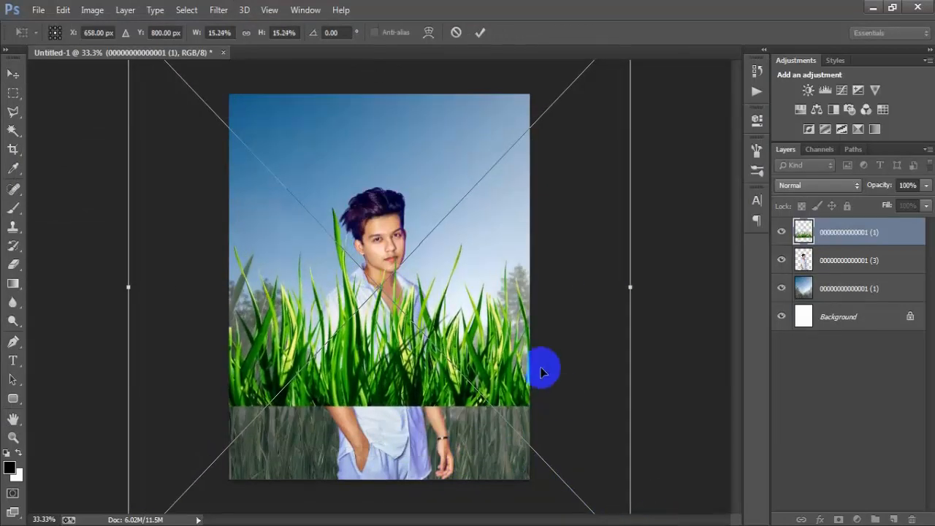
{"action": "left_click_drag", "start_coordinate": [496, 340], "coordinate": [499, 422]}
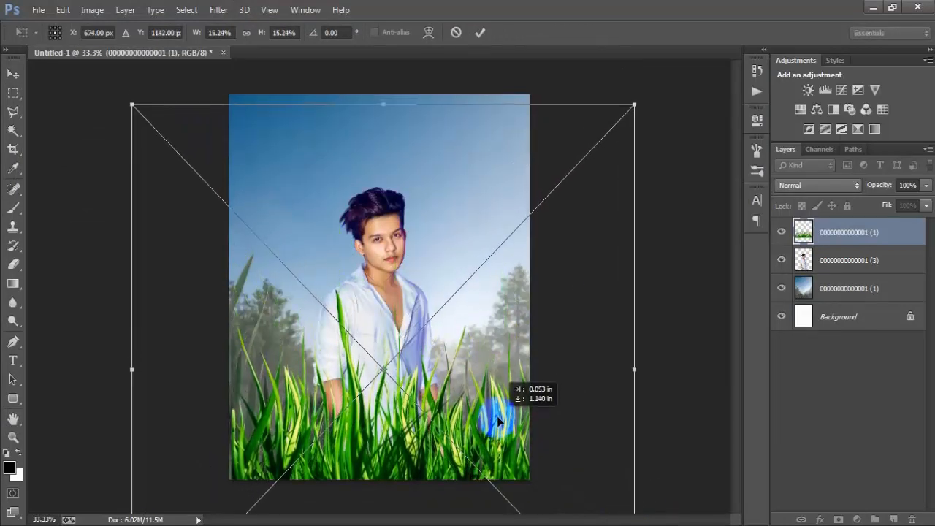
{"action": "left_click", "coordinate": [480, 32]}
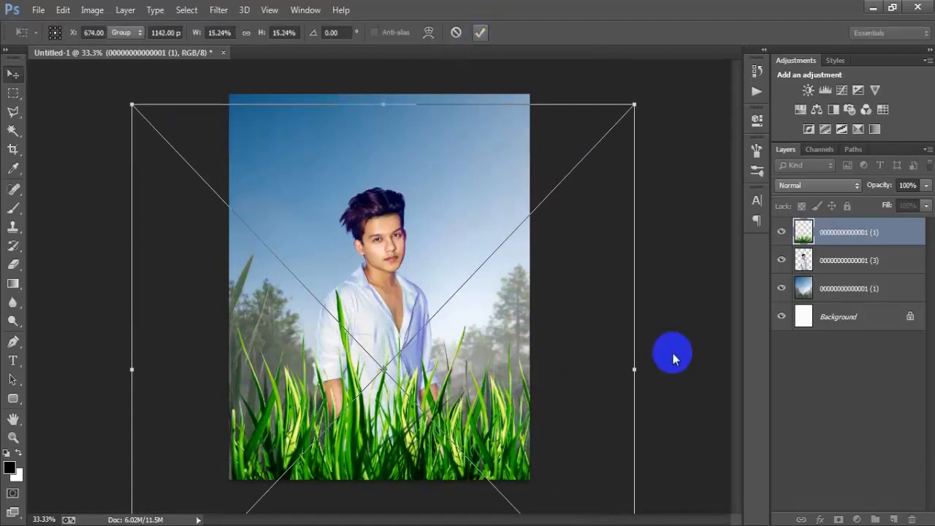
Nudge the green grass left until it reaches the canvas's left edge, and rasterize its layer
{"action": "key", "text": "Left"}
{"action": "key", "text": "Left"}
{"action": "key", "text": "Left"}
{"action": "key", "text": "Left"}
{"action": "key", "text": "Left"}
{"action": "key", "text": "Left"}
{"action": "key", "text": "Left"}
{"action": "key", "text": "Left"}
{"action": "key", "text": "Left"}
{"action": "key", "text": "Left"}
{"action": "key", "text": "Left"}
{"action": "key", "text": "Left"}
{"action": "key", "text": "Left"}
{"action": "key", "text": "Left"}
{"action": "key", "text": "Left"}
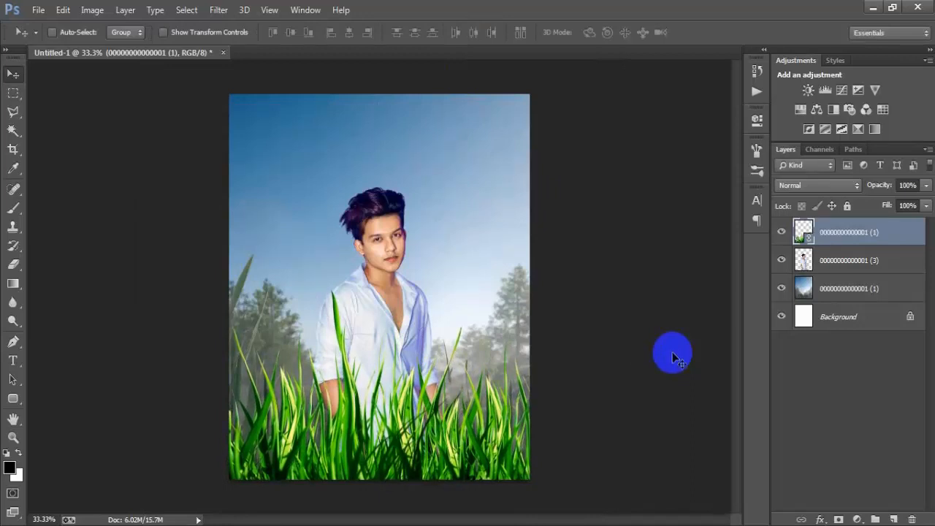
{"action": "right_click", "coordinate": [864, 234]}
{"action": "left_click", "coordinate": [658, 271]}
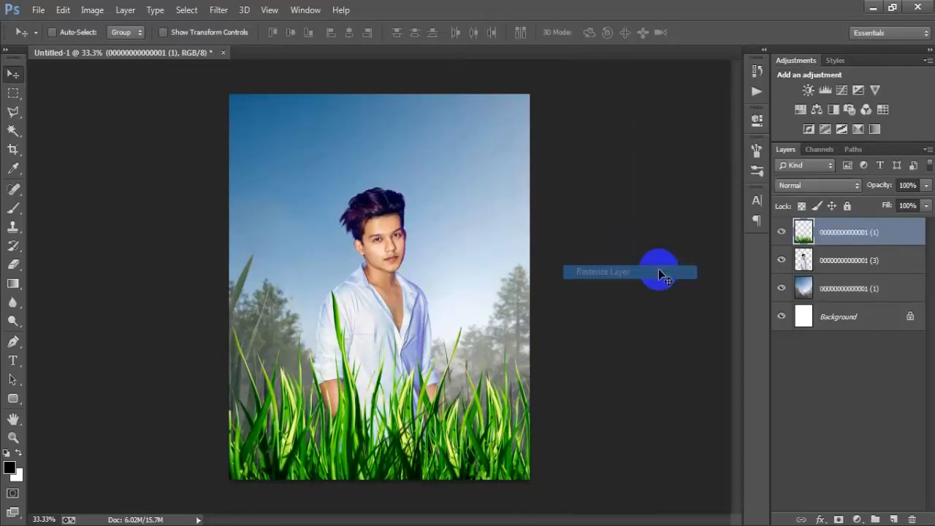
{"action": "left_click", "coordinate": [781, 233]}
{"action": "left_click", "coordinate": [781, 233]}
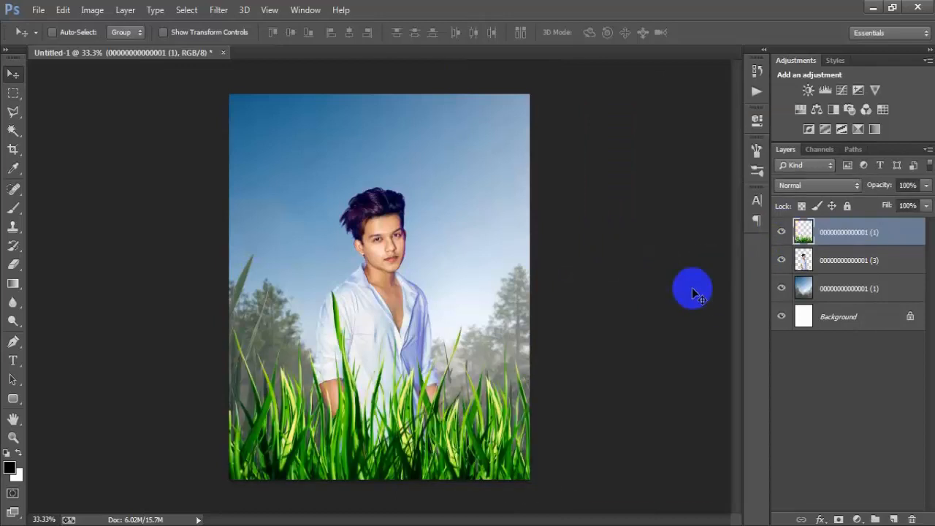
Erase the tall grass blade tip in front of the man's shirt with a soft 68 px Eraser
{"action": "left_click_drag", "start_coordinate": [13, 264], "coordinate": [54, 261]}
{"action": "right_click", "coordinate": [355, 217]}
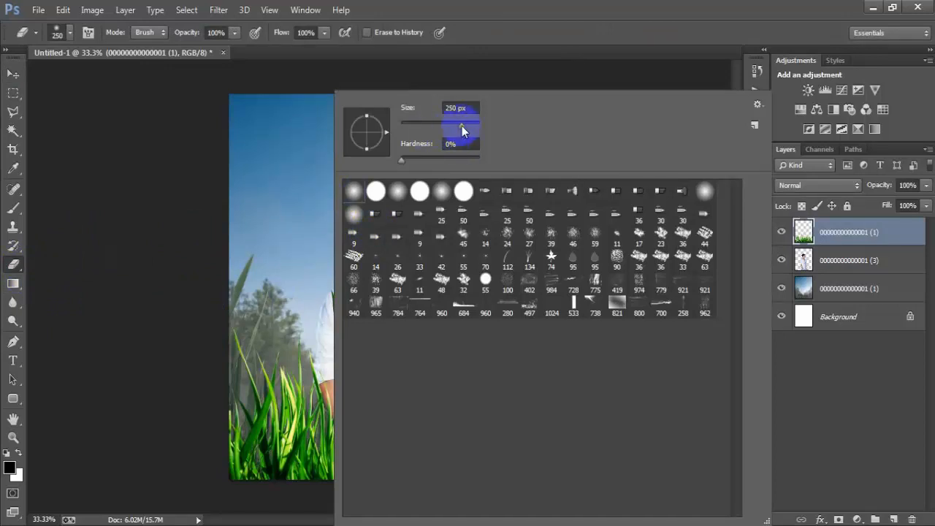
{"action": "left_click_drag", "start_coordinate": [430, 126], "coordinate": [428, 125]}
{"action": "left_click", "coordinate": [491, 49]}
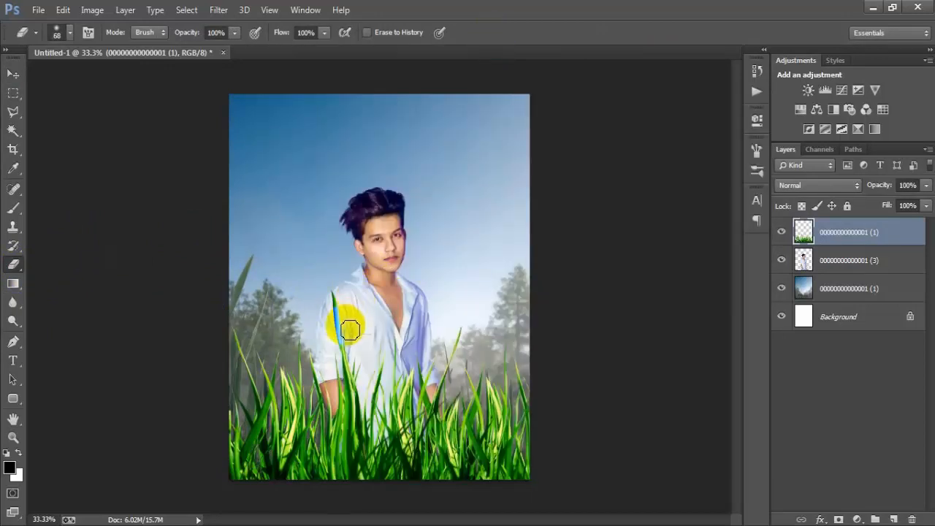
{"action": "mouse_move", "coordinate": [340, 278]}
{"action": "left_mouse_down"}
{"action": "mouse_move", "coordinate": [346, 334]}
{"action": "mouse_move", "coordinate": [330, 256]}
{"action": "mouse_move", "coordinate": [355, 345]}
{"action": "mouse_move", "coordinate": [341, 289]}
{"action": "mouse_move", "coordinate": [342, 340]}
{"action": "mouse_move", "coordinate": [336, 303]}
{"action": "mouse_move", "coordinate": [355, 349]}
{"action": "mouse_move", "coordinate": [350, 333]}
{"action": "mouse_move", "coordinate": [339, 351]}
{"action": "mouse_move", "coordinate": [352, 283]}
{"action": "mouse_move", "coordinate": [359, 288]}
{"action": "mouse_move", "coordinate": [314, 271]}
{"action": "left_mouse_up"}
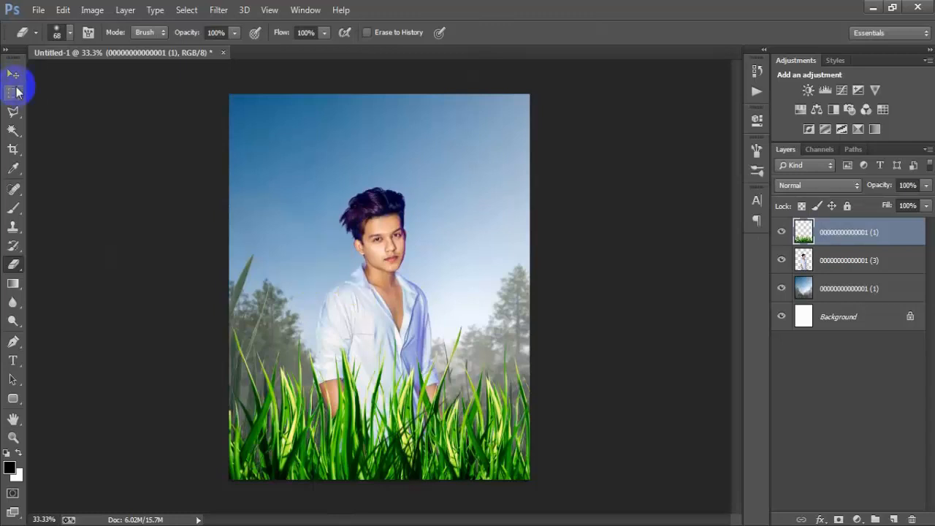
{"action": "left_click", "coordinate": [13, 74]}
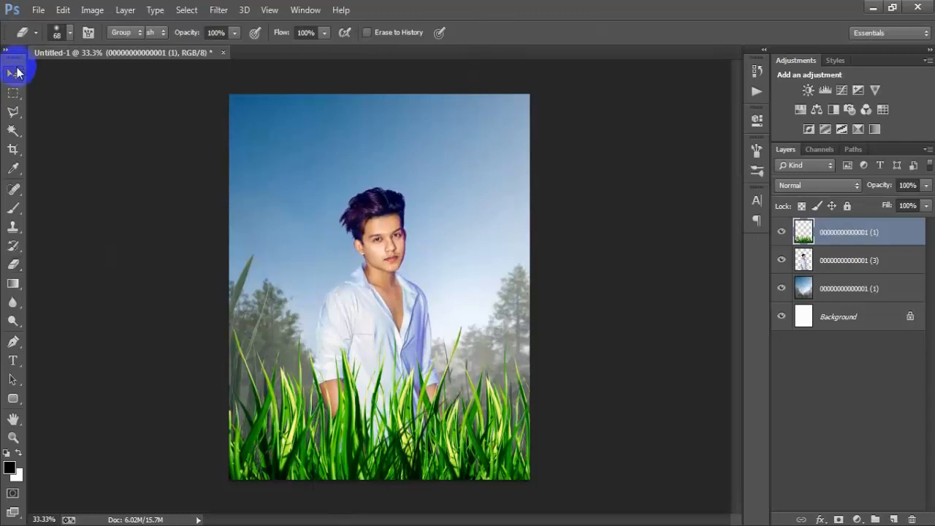
Add a new empty layer directly above the sky-and-meadow photo's layer
{"action": "left_click", "coordinate": [861, 290]}
{"action": "left_click", "coordinate": [848, 233]}
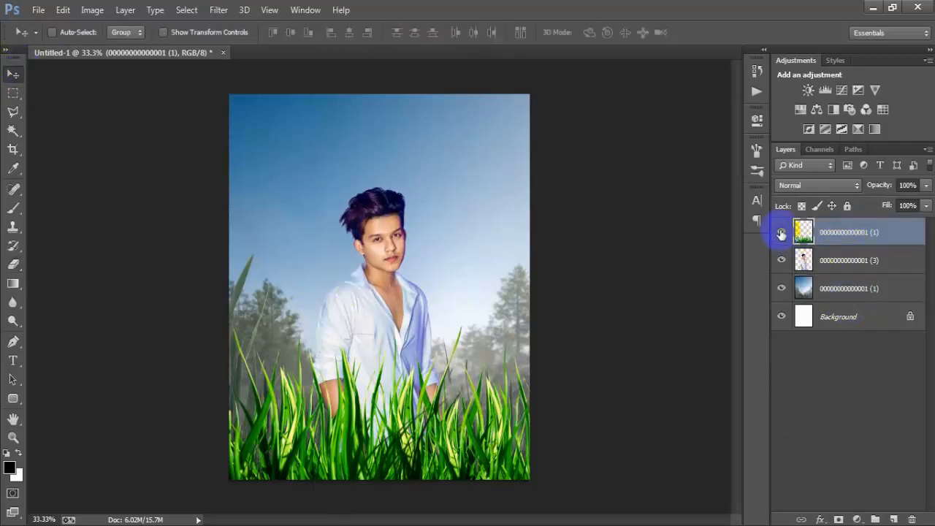
{"action": "left_click", "coordinate": [804, 291]}
{"action": "left_click", "coordinate": [782, 291]}
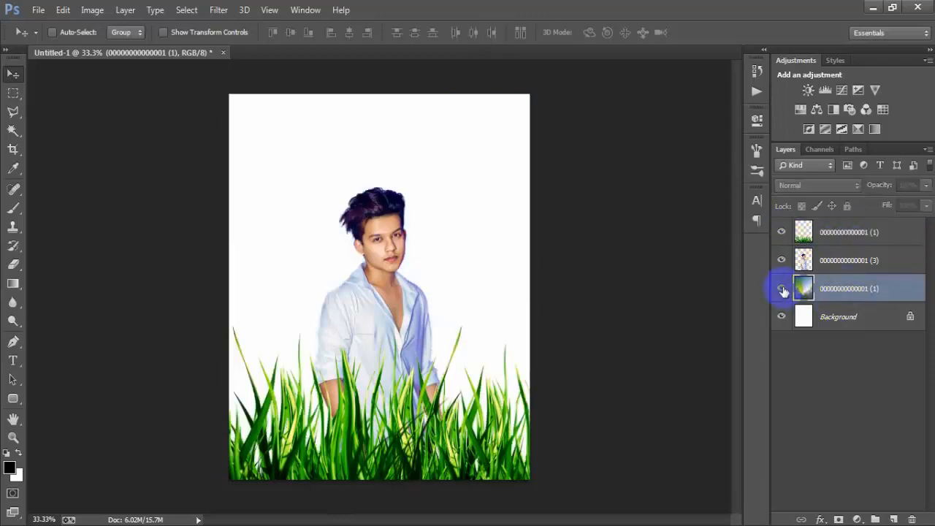
{"action": "left_click", "coordinate": [781, 291]}
{"action": "left_click", "coordinate": [894, 519]}
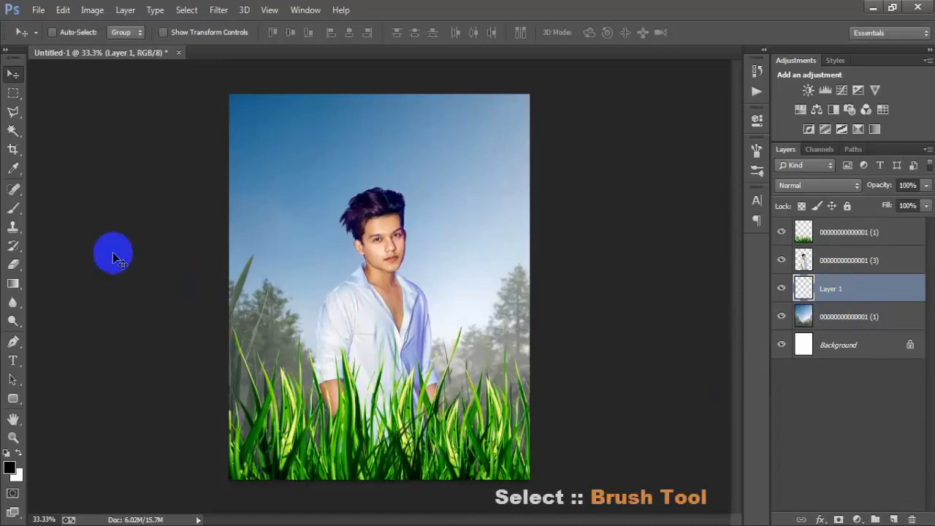
Paint one soft white dab in the sky just right of the man's shoulder with a 112 px Brush
{"action": "left_click", "coordinate": [13, 207]}
{"action": "left_click", "coordinate": [47, 207]}
{"action": "right_click", "coordinate": [299, 187]}
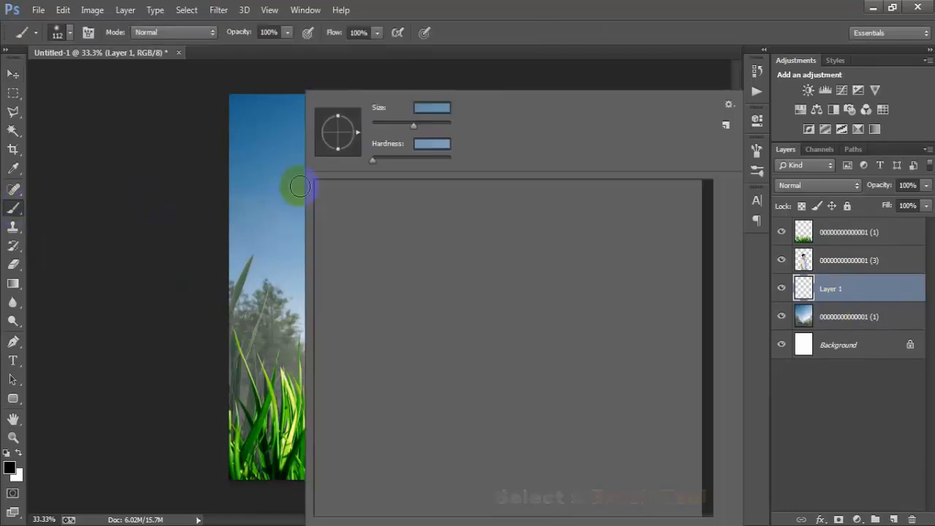
{"action": "left_click", "coordinate": [505, 44]}
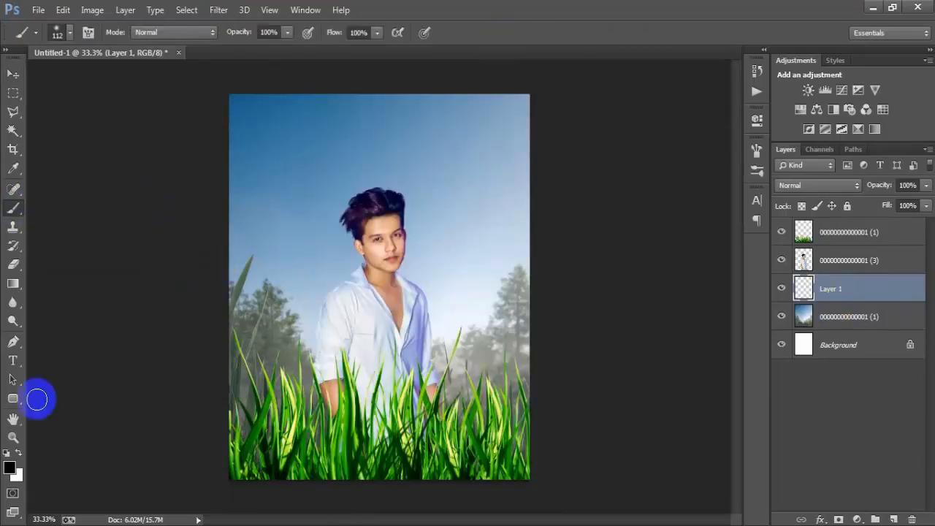
{"action": "left_click", "coordinate": [18, 453]}
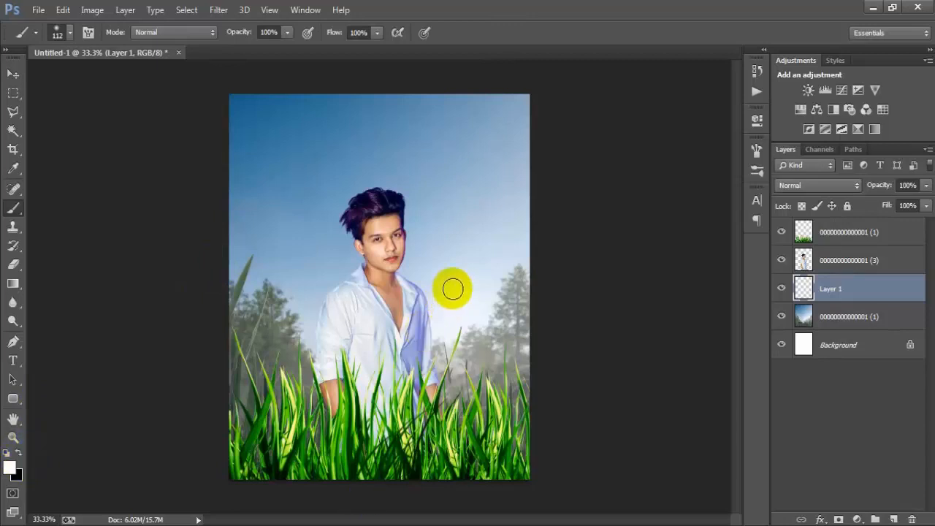
{"action": "left_click", "coordinate": [453, 287]}
{"action": "left_click", "coordinate": [12, 74]}
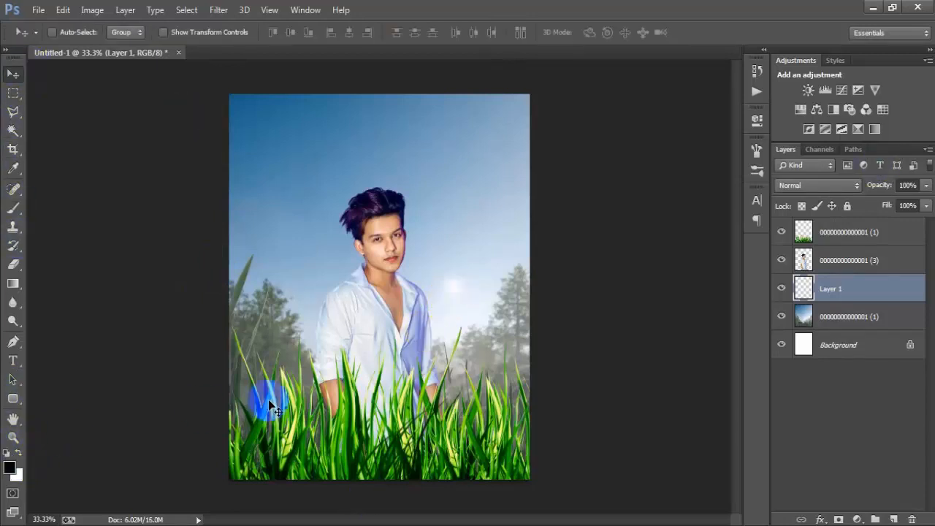
Enlarge the white dab with Free Transform to about 746% and shift it slightly down and left behind the man's shoulder
{"action": "key", "text": "ctrl+t"}
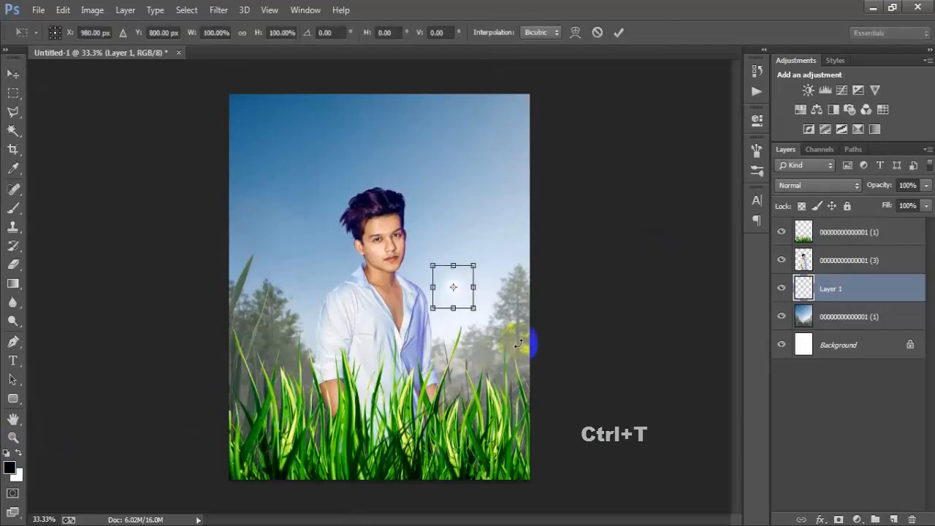
{"action": "mouse_move", "coordinate": [475, 309]}
{"action": "left_mouse_down"}
{"action": "mouse_move", "coordinate": [514, 375]}
{"action": "mouse_move", "coordinate": [590, 459]}
{"action": "left_mouse_up"}
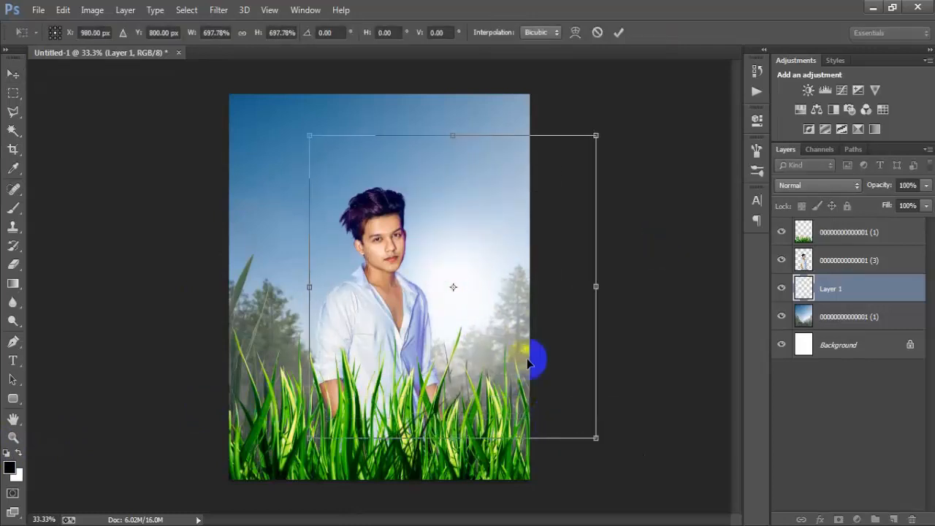
{"action": "left_click_drag", "start_coordinate": [507, 319], "coordinate": [497, 334]}
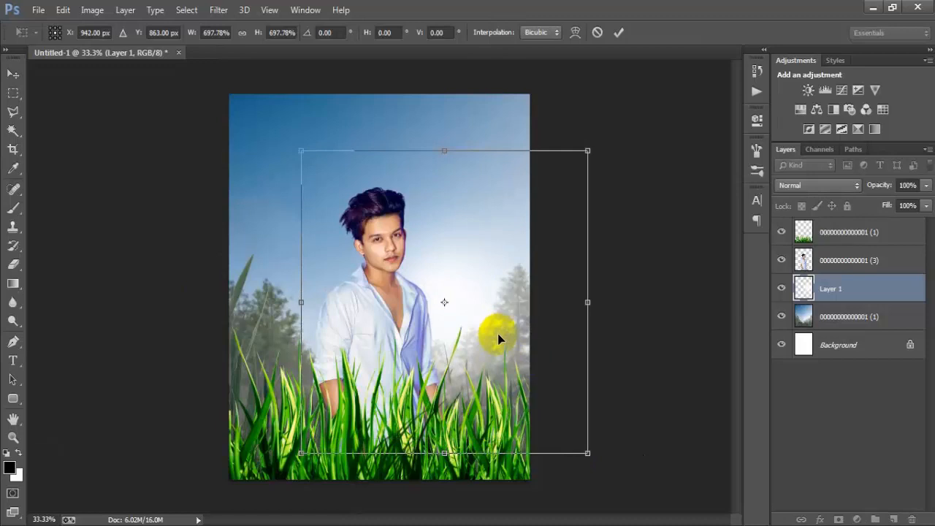
{"action": "left_click_drag", "start_coordinate": [589, 453], "coordinate": [599, 458]}
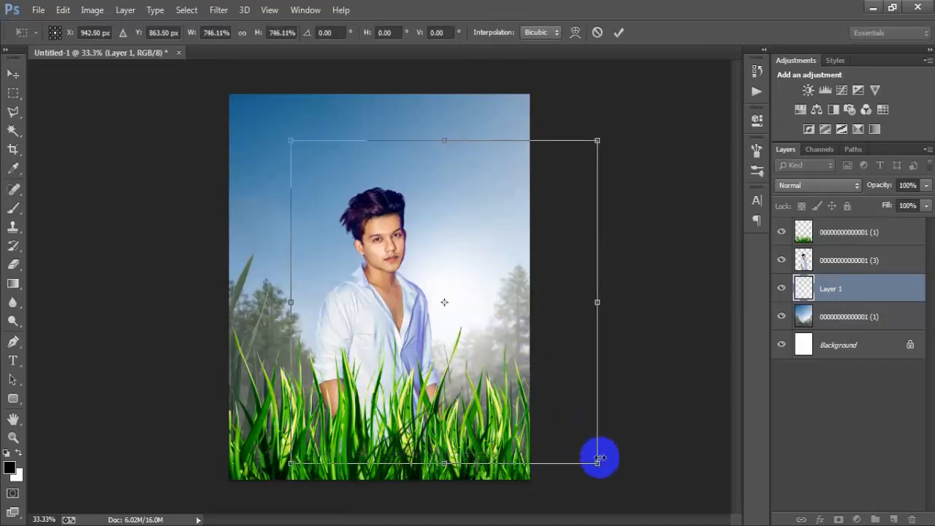
{"action": "left_click", "coordinate": [618, 34]}
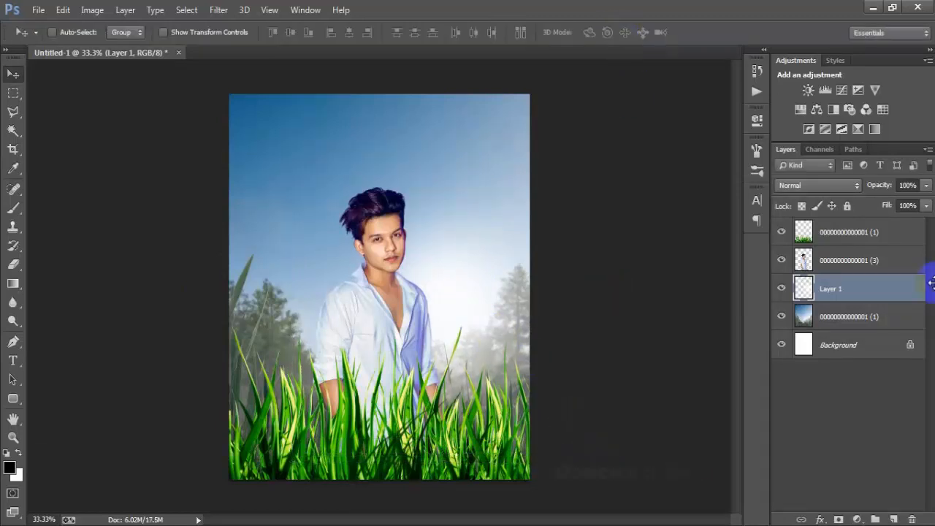
Set the white glow layer's opacity to 64% and compare the image with and without the glow
{"action": "left_click", "coordinate": [900, 184]}
{"action": "type", "text": "64"}
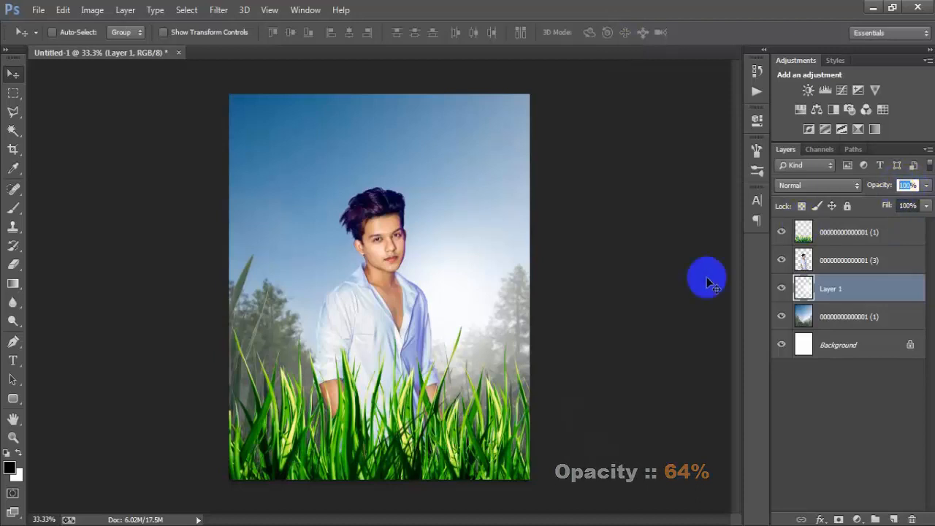
{"action": "key", "text": "Return"}
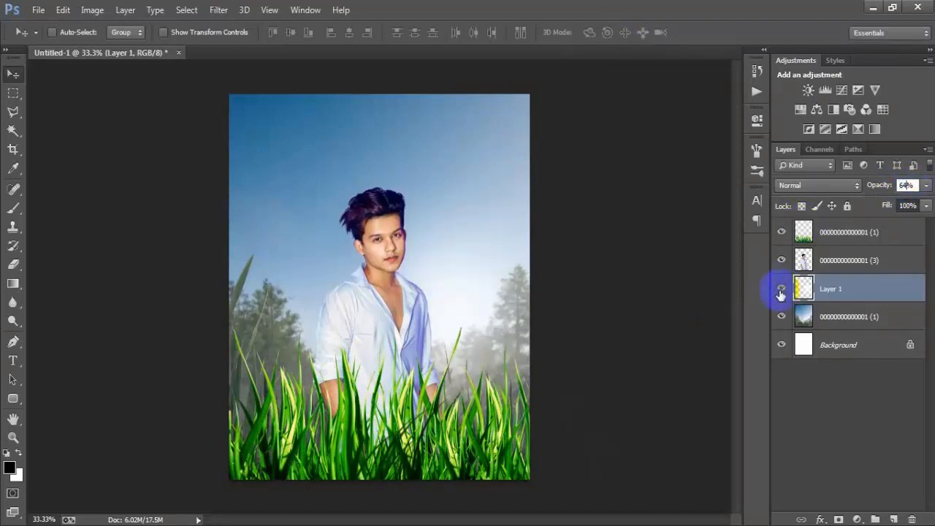
{"action": "left_click", "coordinate": [780, 291]}
{"action": "left_click", "coordinate": [780, 290]}
Add a Brightness/Contrast adjustment above the green grass layer and clip it to the grass
{"action": "left_click", "coordinate": [877, 238]}
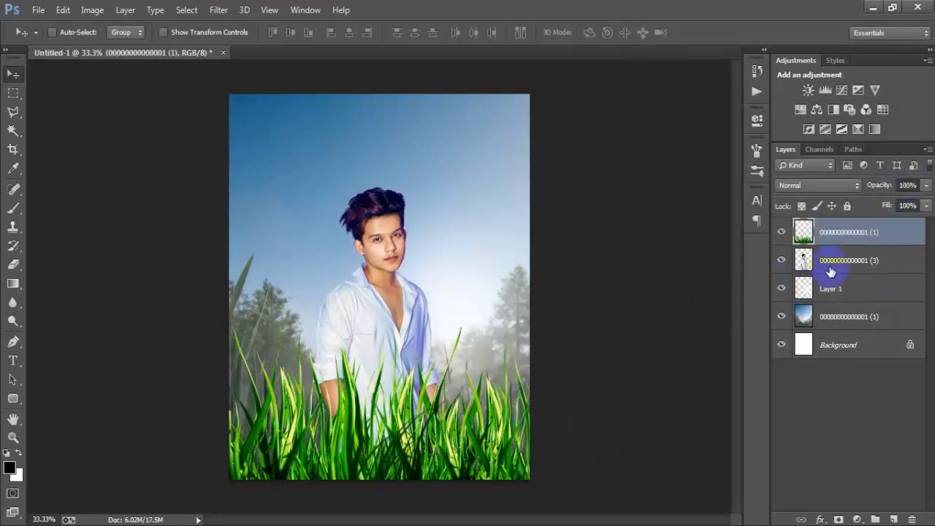
{"action": "left_click", "coordinate": [781, 233]}
{"action": "left_click", "coordinate": [782, 233]}
{"action": "left_click", "coordinate": [782, 232]}
{"action": "left_click", "coordinate": [782, 232]}
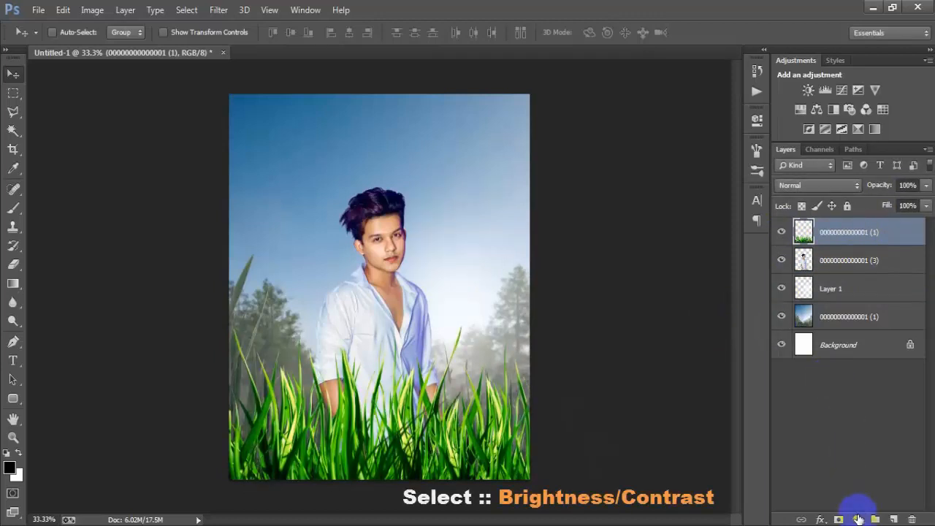
{"action": "left_click", "coordinate": [858, 519]}
{"action": "left_click", "coordinate": [851, 260]}
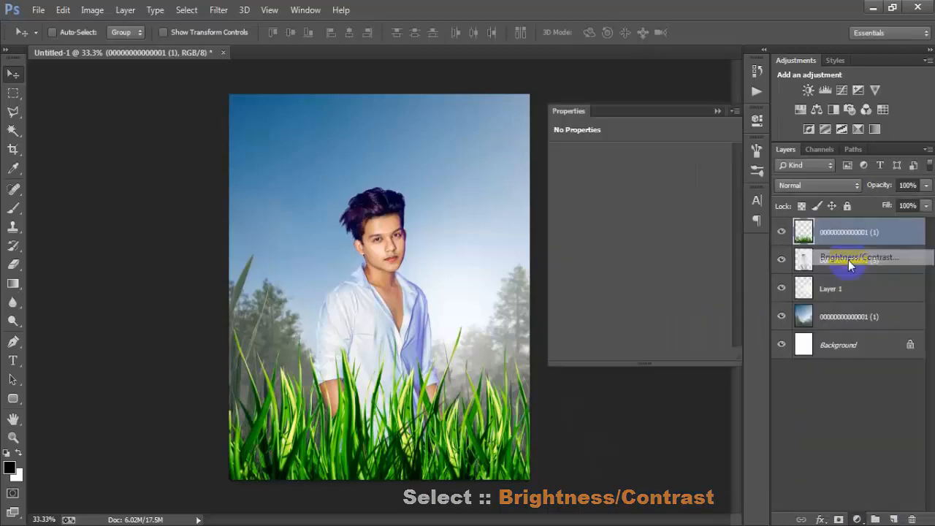
{"action": "left_click", "coordinate": [638, 356]}
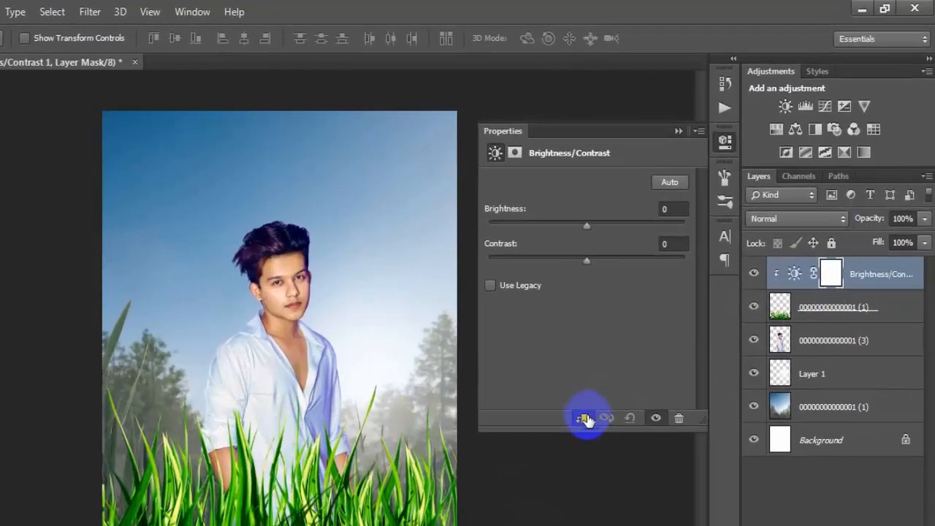
Set the grass's Brightness/Contrast adjustment to brightness 4 and contrast -45
{"action": "left_click", "coordinate": [705, 177]}
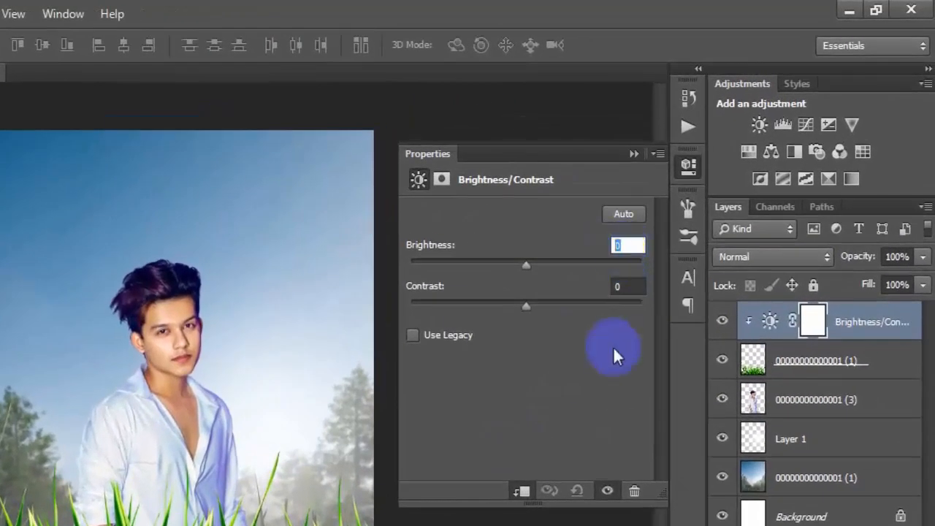
{"action": "type", "text": "4"}
{"action": "key", "text": "Tab"}
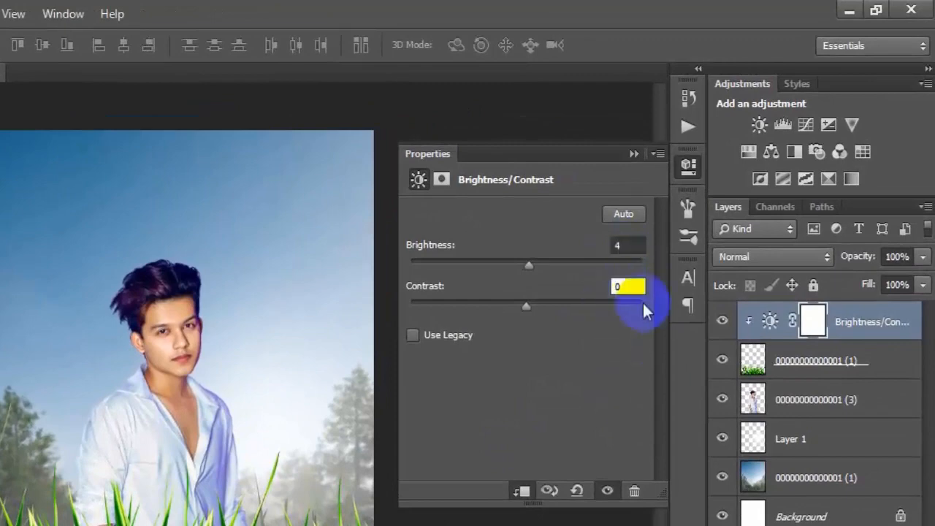
{"action": "type", "text": "-45"}
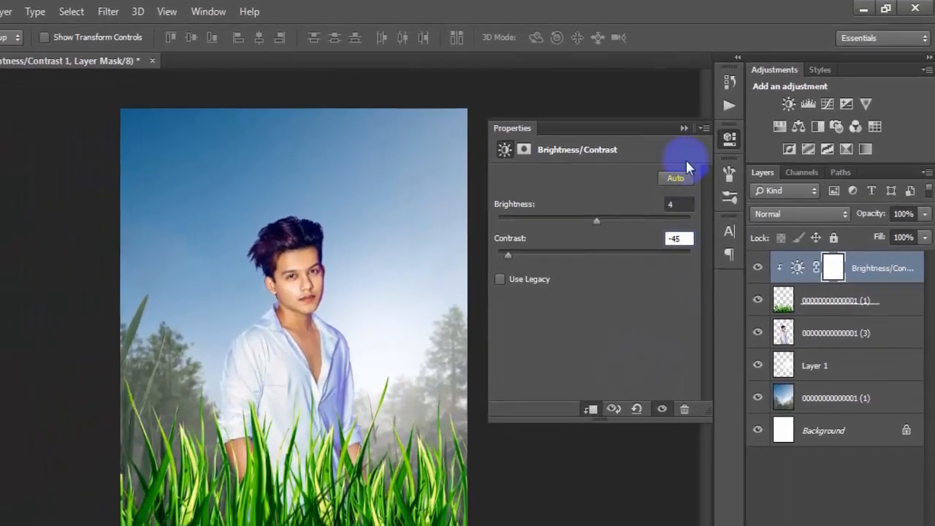
{"action": "left_click", "coordinate": [634, 154]}
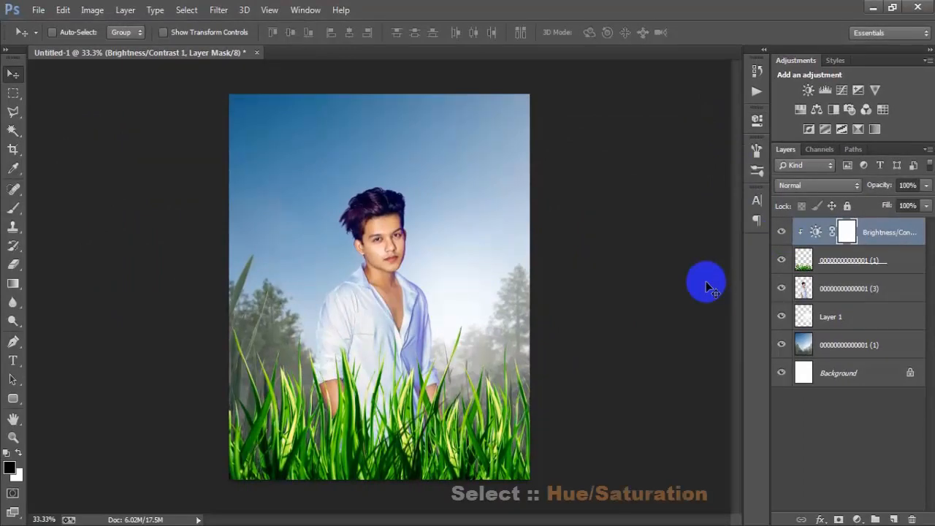
Add a Hue/Saturation adjustment clipped to the grass and set its saturation to -78
{"action": "left_click", "coordinate": [857, 520]}
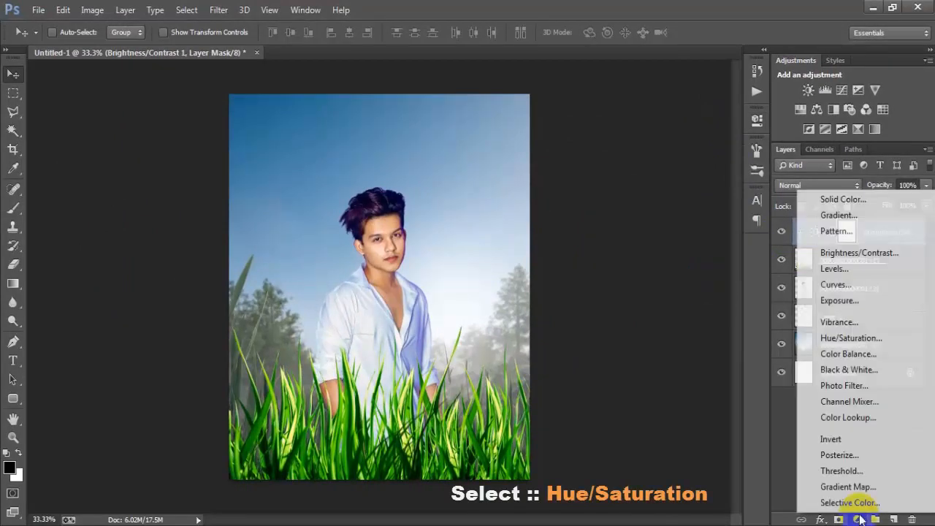
{"action": "left_click", "coordinate": [851, 337]}
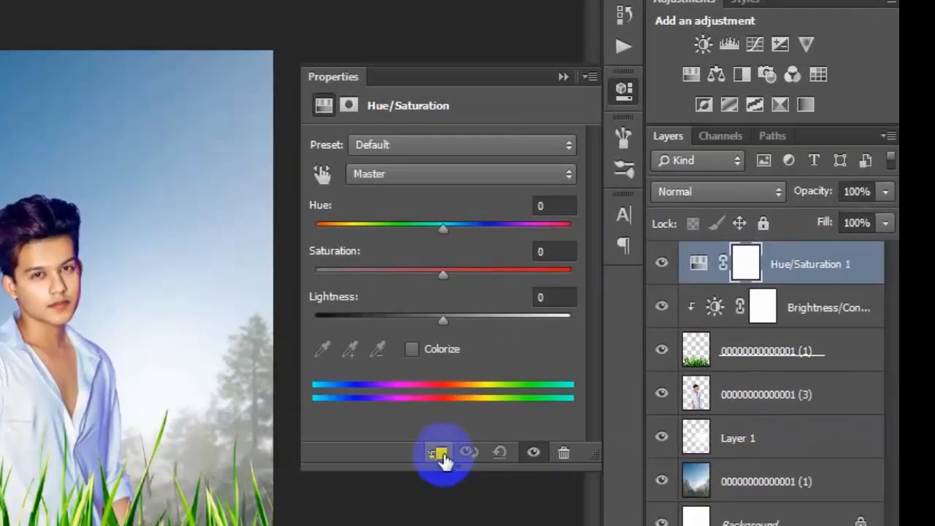
{"action": "left_click", "coordinate": [477, 433]}
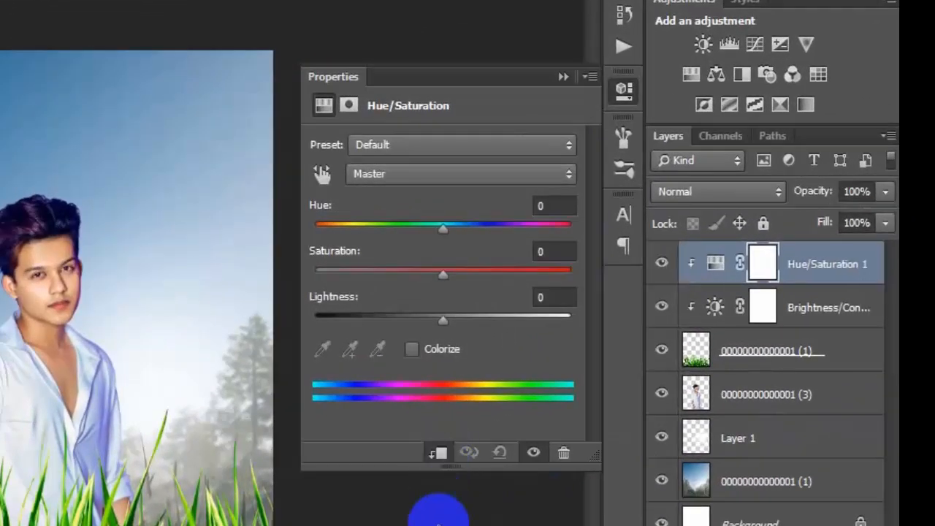
{"action": "left_click", "coordinate": [549, 251]}
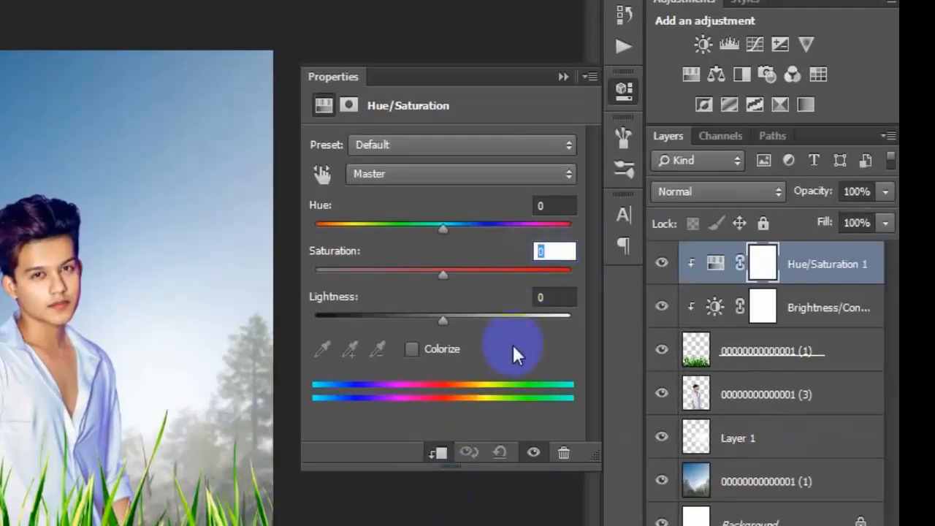
{"action": "type", "text": "-78"}
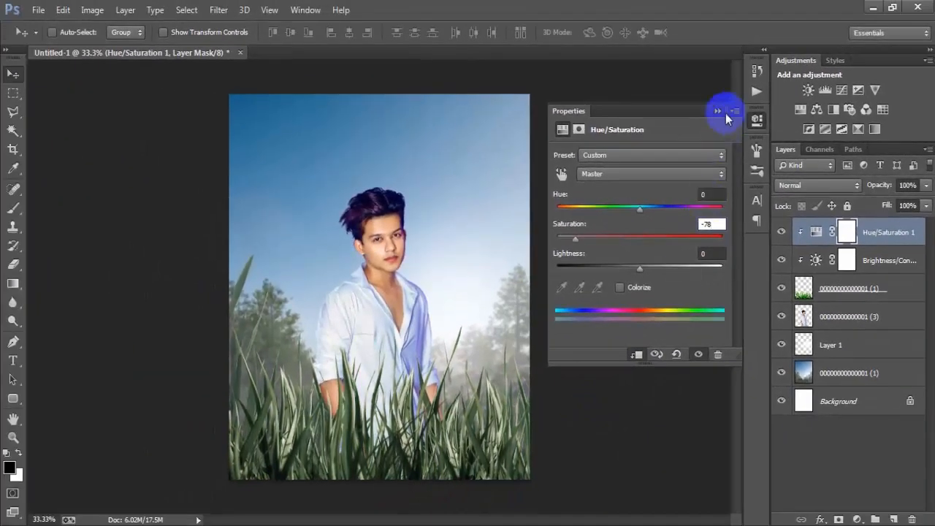
{"action": "left_click", "coordinate": [724, 112]}
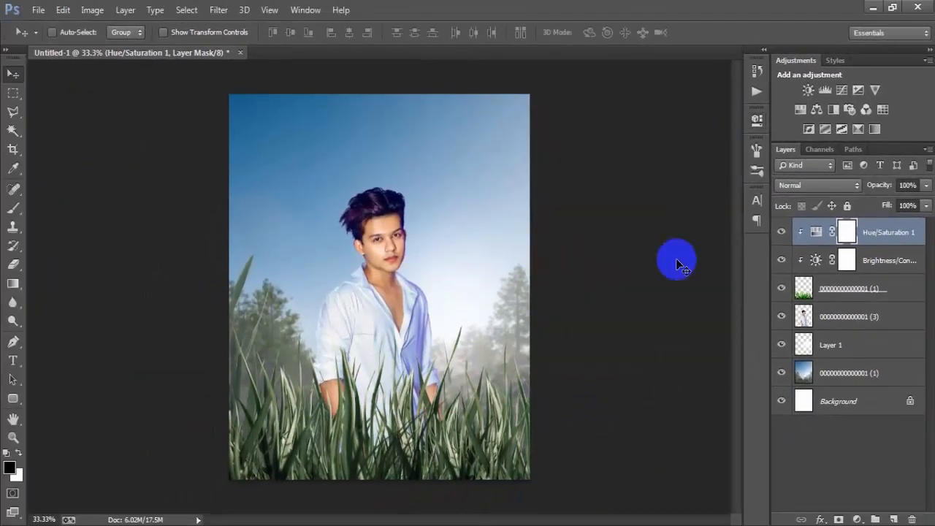
Place the white dove image as a linked file, scaled to about 11.5% and rotated about 7.6° clockwise
{"action": "left_click", "coordinate": [38, 10]}
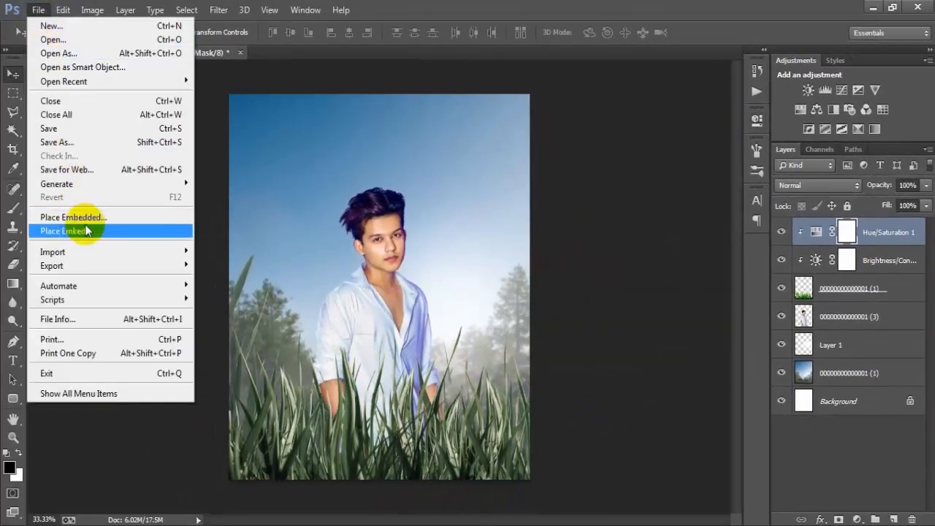
{"action": "left_click", "coordinate": [85, 230]}
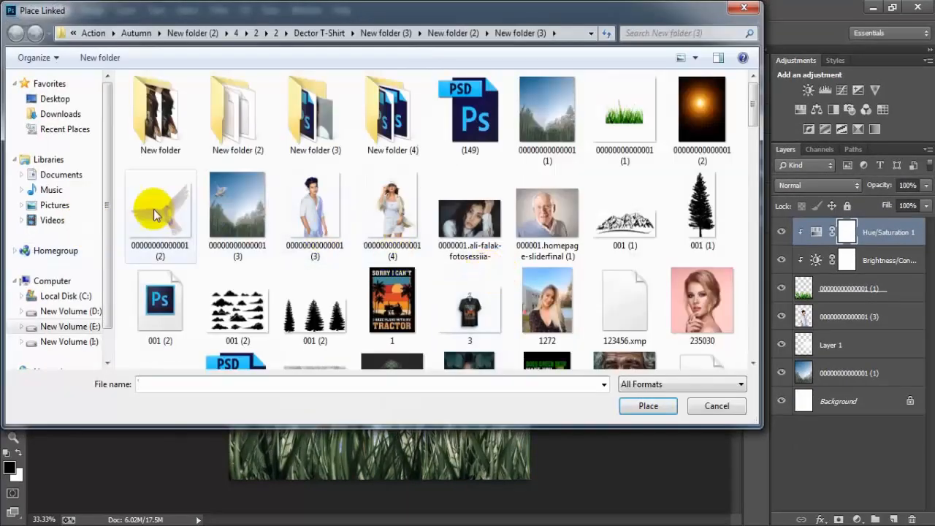
{"action": "left_click", "coordinate": [176, 212]}
{"action": "left_click", "coordinate": [641, 404]}
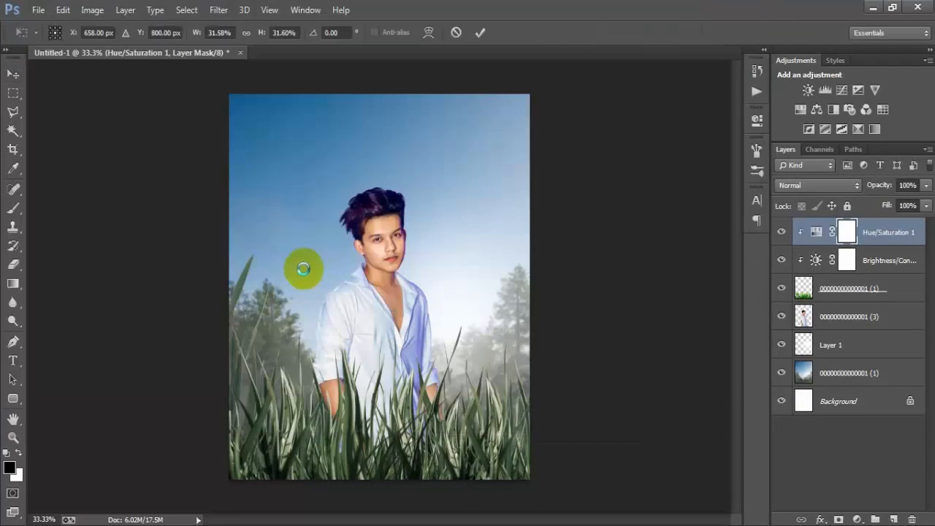
{"action": "left_click_drag", "start_coordinate": [525, 416], "coordinate": [436, 332]}
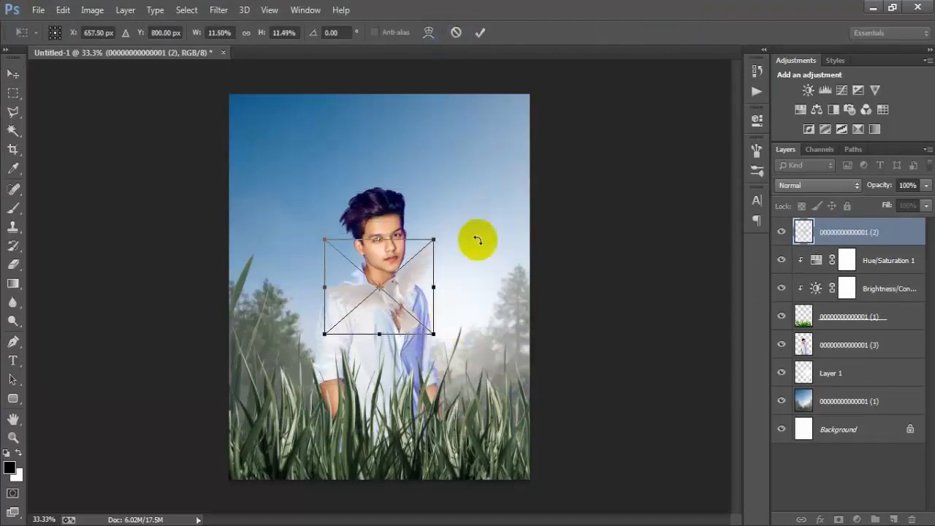
{"action": "left_click_drag", "start_coordinate": [487, 351], "coordinate": [478, 359]}
{"action": "double_click", "coordinate": [417, 255]}
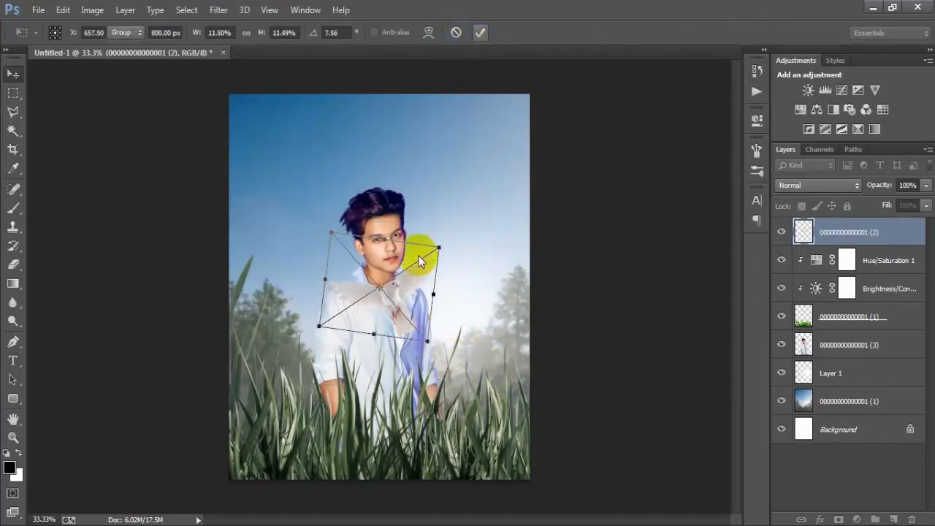
Move the dove into the sky to the upper left of the man's head and scale it down to about 8.4%
{"action": "left_click_drag", "start_coordinate": [397, 328], "coordinate": [316, 186]}
{"action": "key", "text": "ctrl+t"}
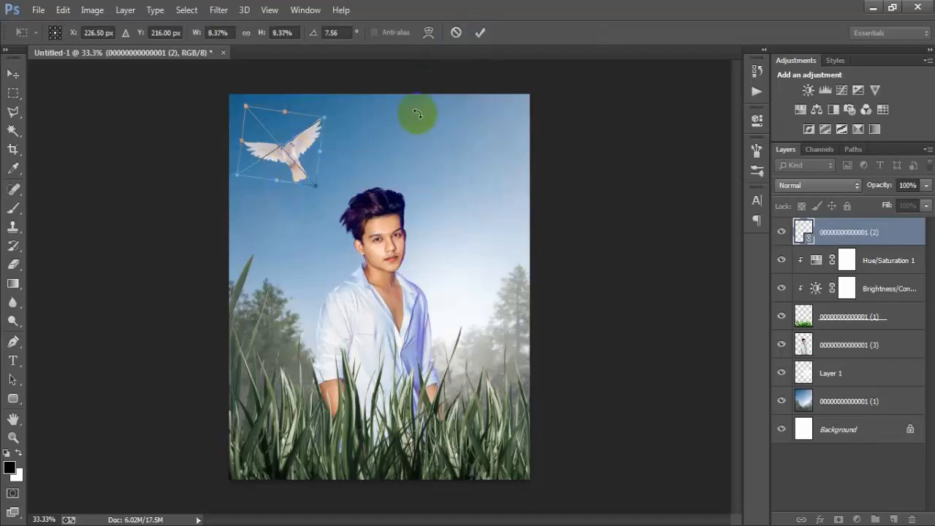
{"action": "left_click", "coordinate": [483, 32]}
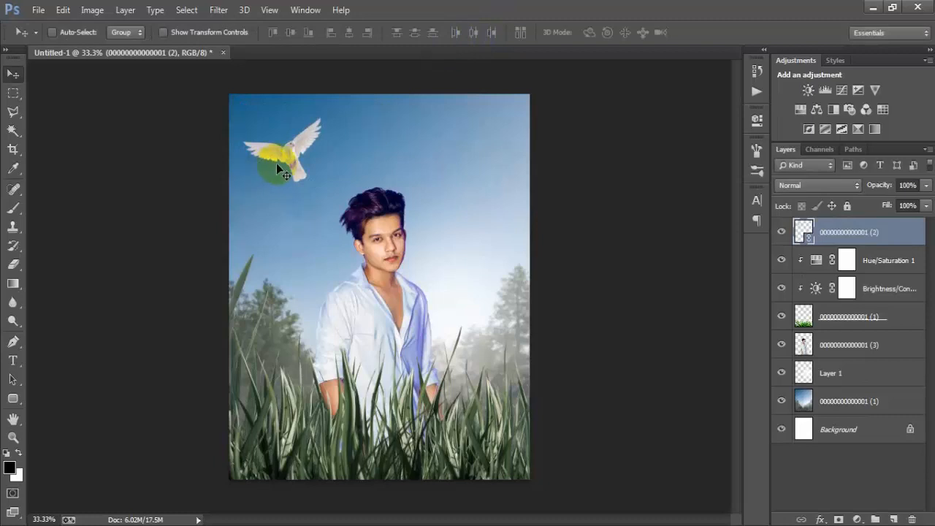
{"action": "left_click_drag", "start_coordinate": [287, 172], "coordinate": [286, 187]}
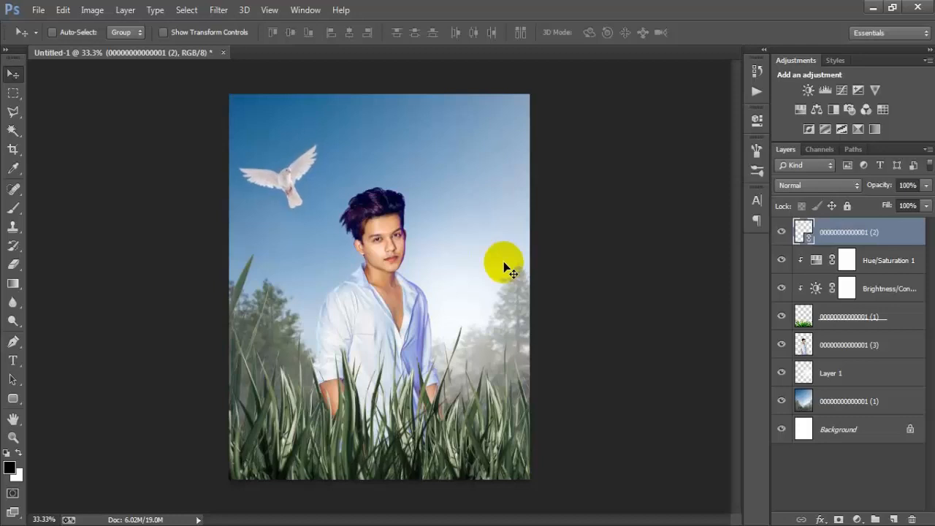
Stamp all visible layers into a new top layer and apply the Camera Raw Filter to it with the 123456.xmp settings
{"action": "key", "text": "shift+ctrl+alt+e"}
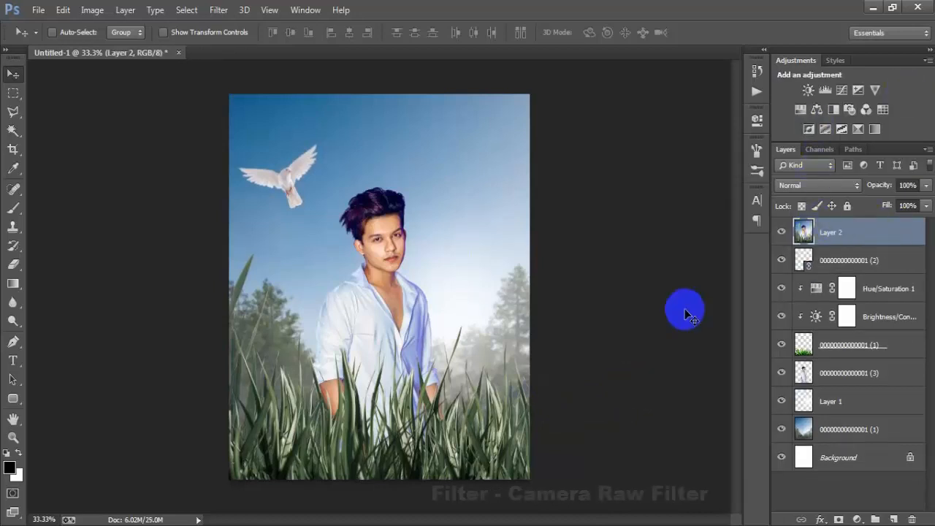
{"action": "left_click", "coordinate": [218, 10]}
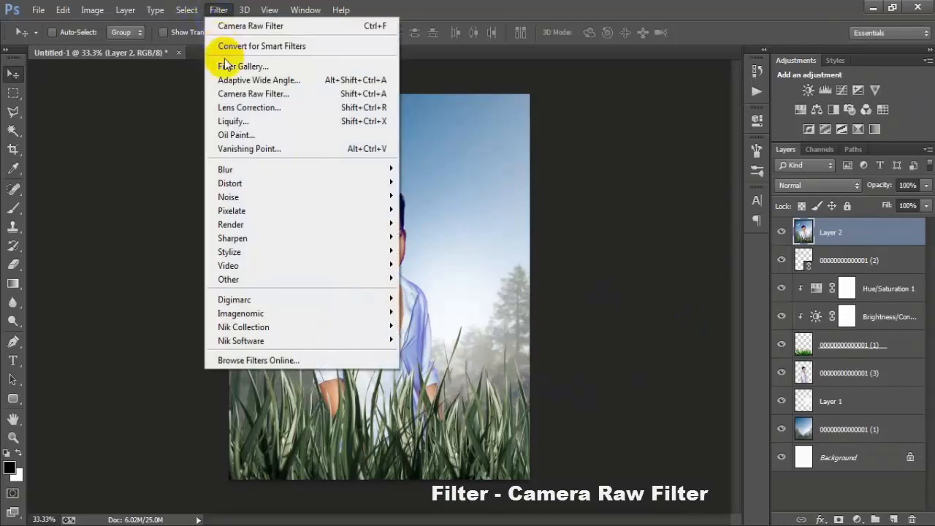
{"action": "left_click", "coordinate": [263, 94]}
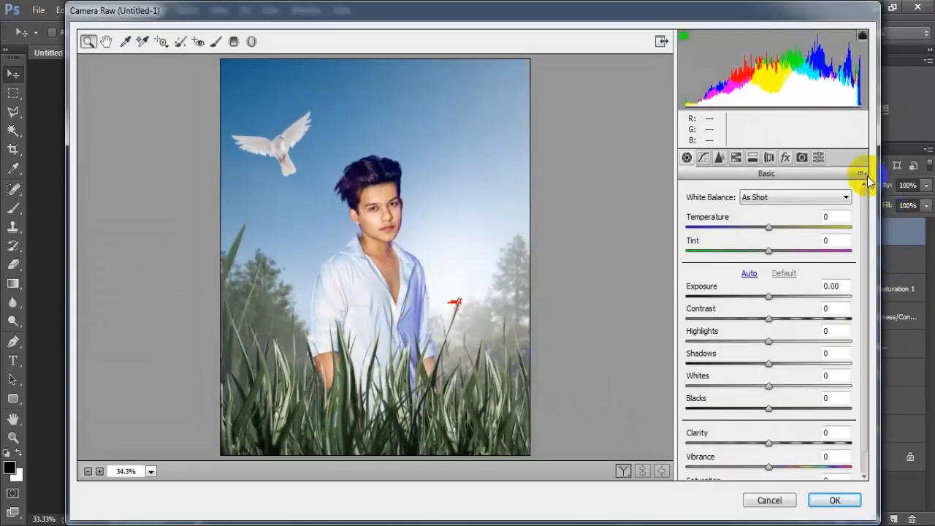
{"action": "left_click", "coordinate": [863, 174]}
{"action": "left_click", "coordinate": [840, 317]}
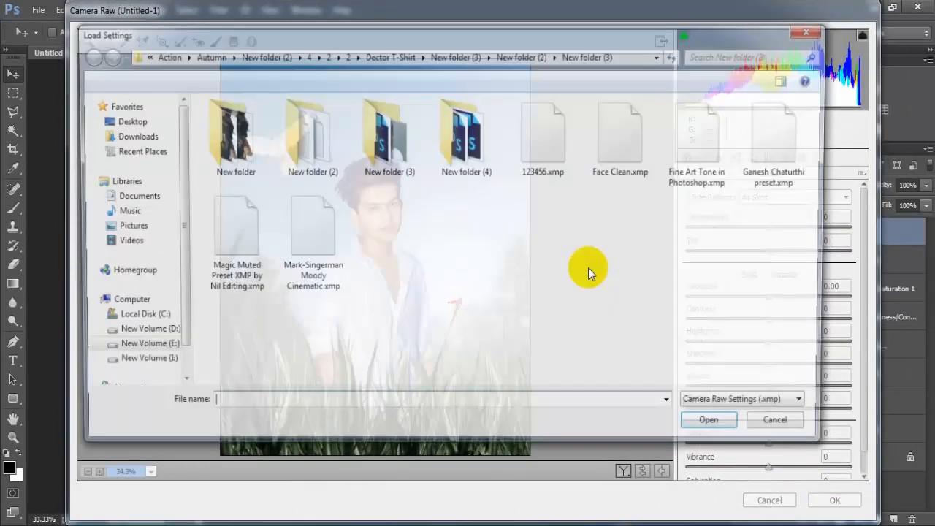
{"action": "left_click", "coordinate": [542, 166]}
{"action": "left_click", "coordinate": [719, 425]}
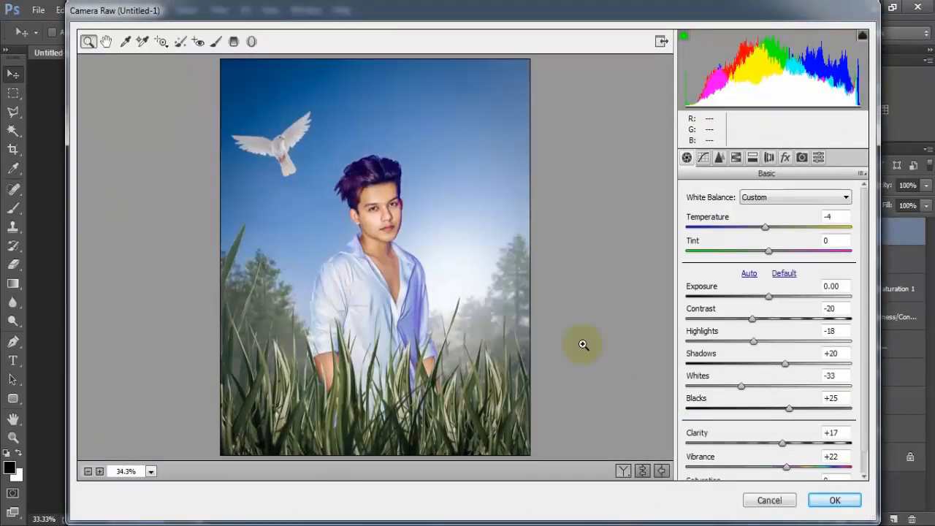
{"action": "left_click", "coordinate": [837, 500]}
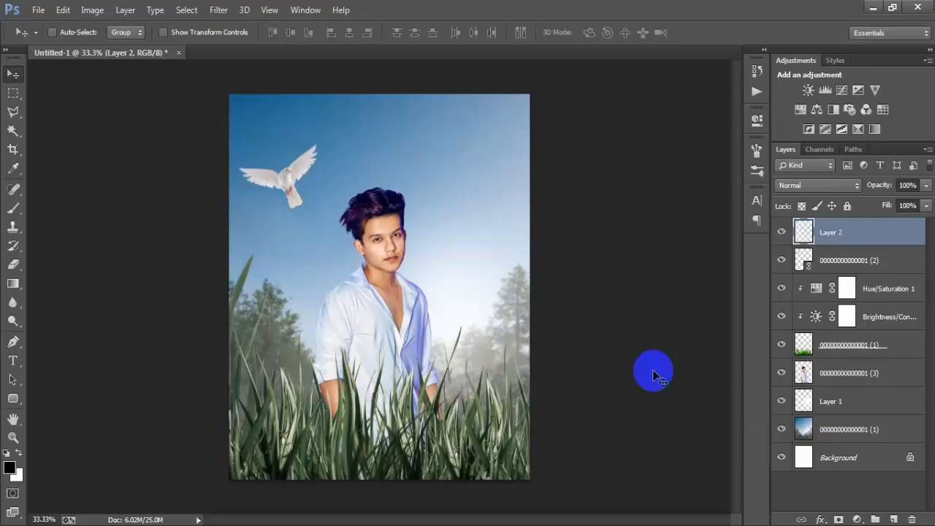
Compare the man composite before and after grading by toggling the visibility of the stamped Layer 2, leaving it visible
{"action": "left_click", "coordinate": [782, 232]}
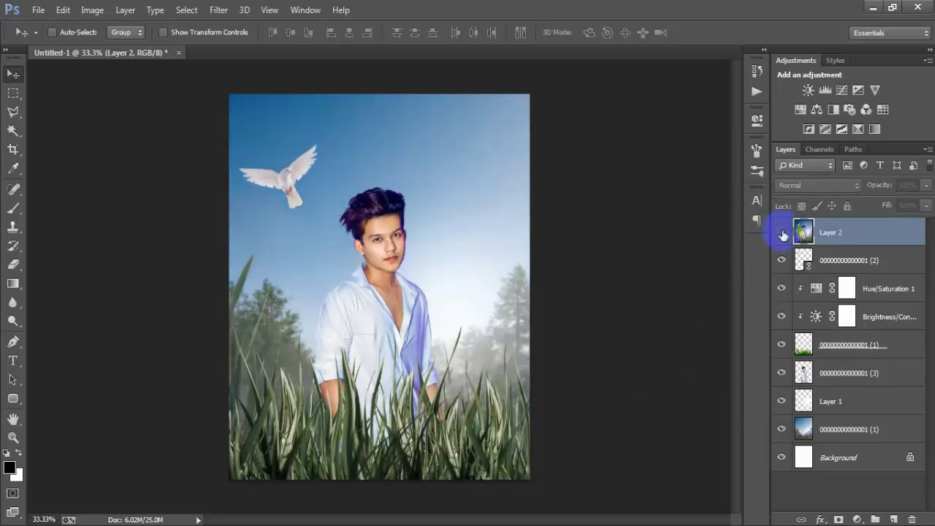
{"action": "left_click", "coordinate": [782, 232]}
{"action": "left_click", "coordinate": [781, 233]}
{"action": "left_click", "coordinate": [782, 232]}
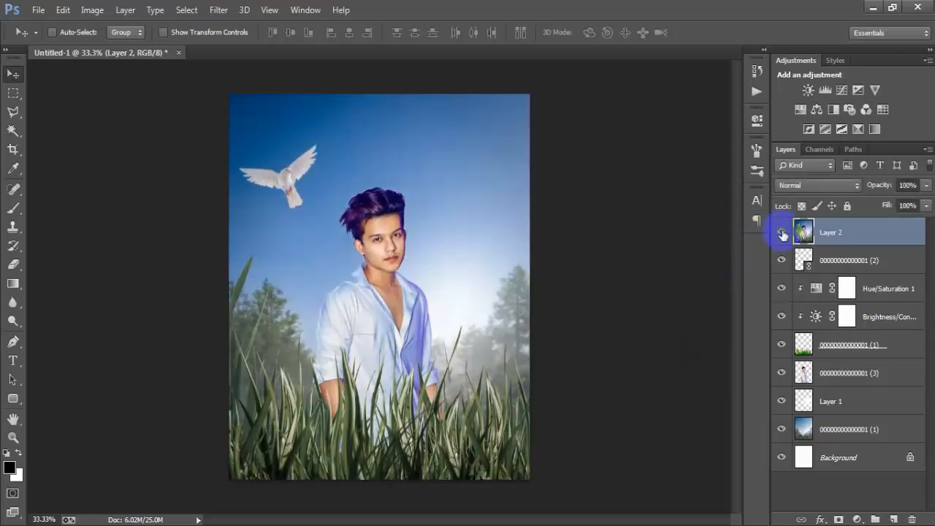
{"action": "left_click", "coordinate": [782, 233]}
{"action": "left_click", "coordinate": [781, 232]}
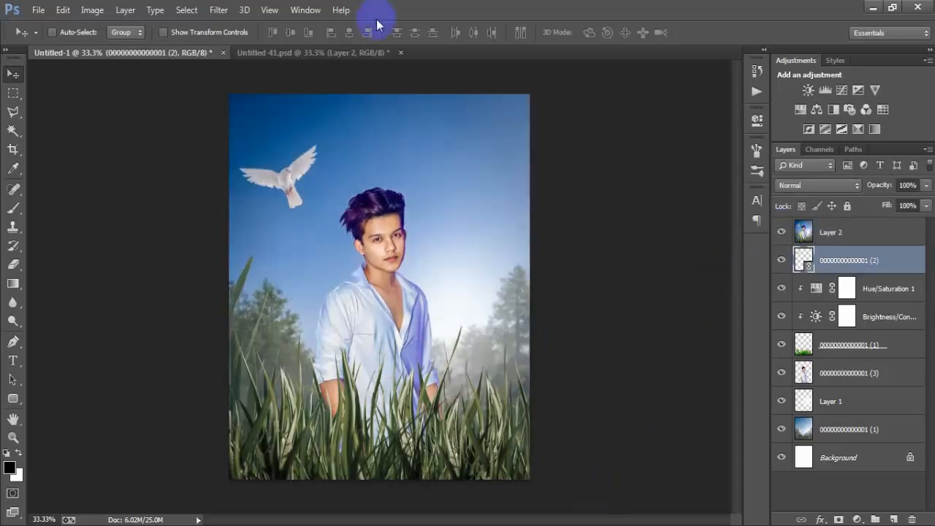
Switch to the Untitled-41.psd document, compare it with Layer 2 hidden and shown, and examine the woman composite up close
{"action": "left_click", "coordinate": [340, 54]}
{"action": "left_click", "coordinate": [800, 232]}
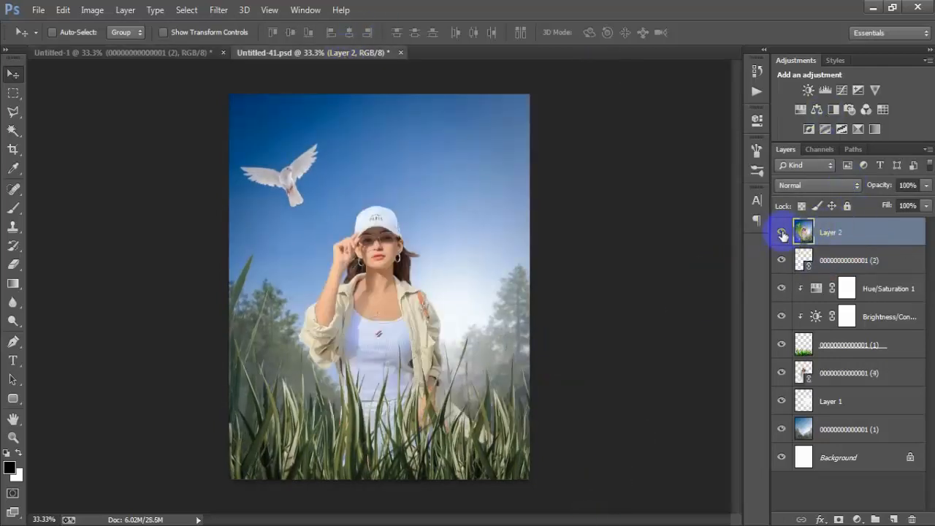
{"action": "left_click", "coordinate": [783, 234]}
{"action": "left_click", "coordinate": [782, 234]}
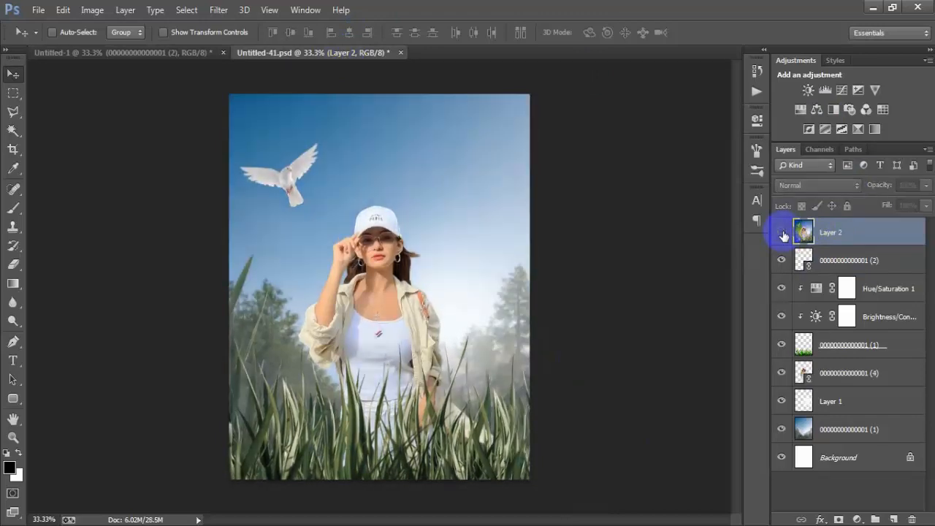
{"action": "left_click", "coordinate": [782, 234]}
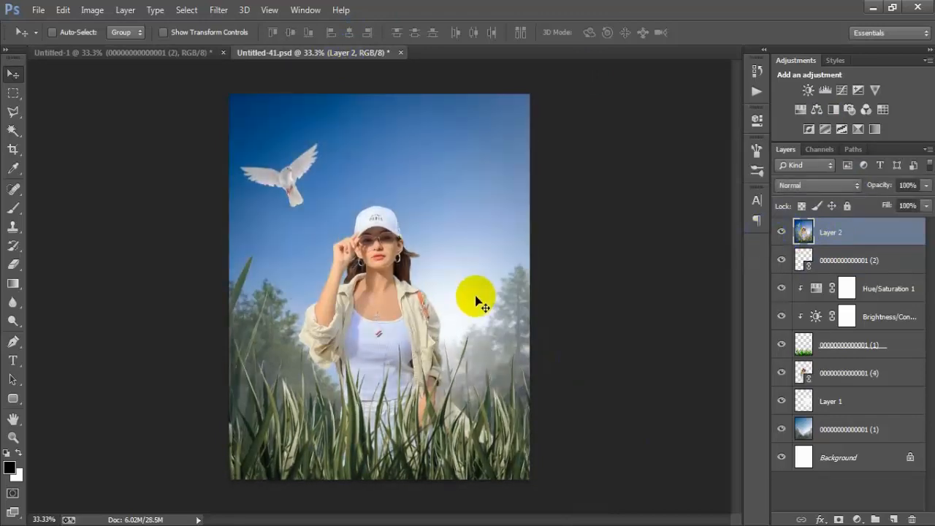
{"action": "key", "text": "ctrl+plus"}
{"action": "key", "text": "ctrl+plus"}
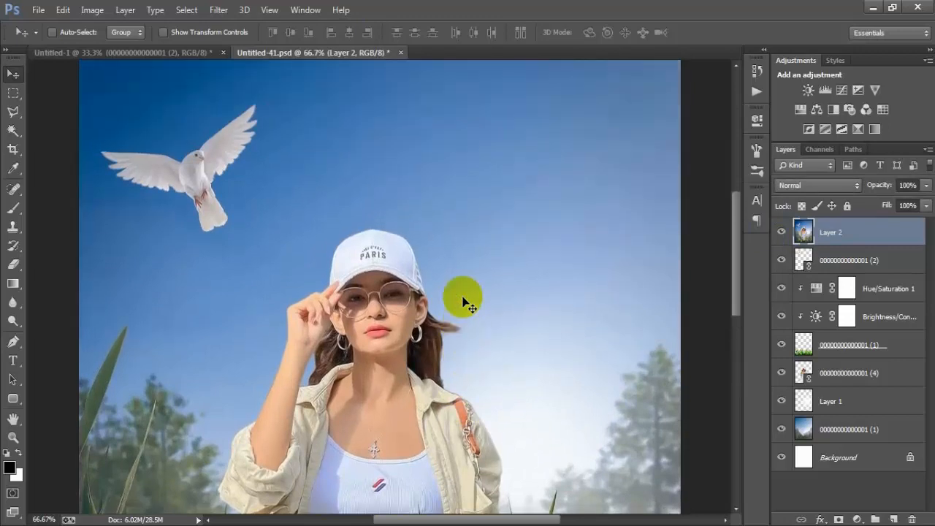
{"action": "scroll", "coordinate": [463, 301], "scroll_direction": "up", "scroll_amount": 1}
{"action": "scroll", "coordinate": [462, 301], "scroll_direction": "down", "scroll_amount": 6}
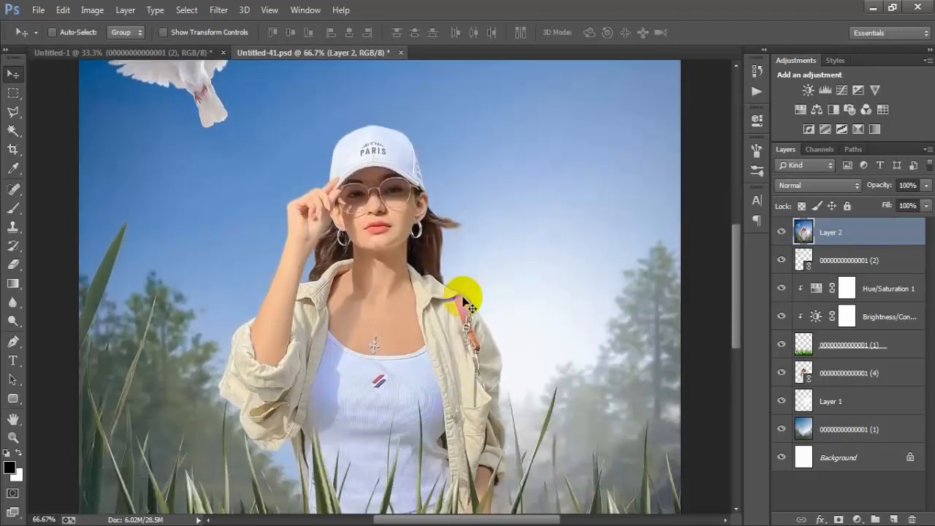
{"action": "key", "text": "ctrl+minus"}
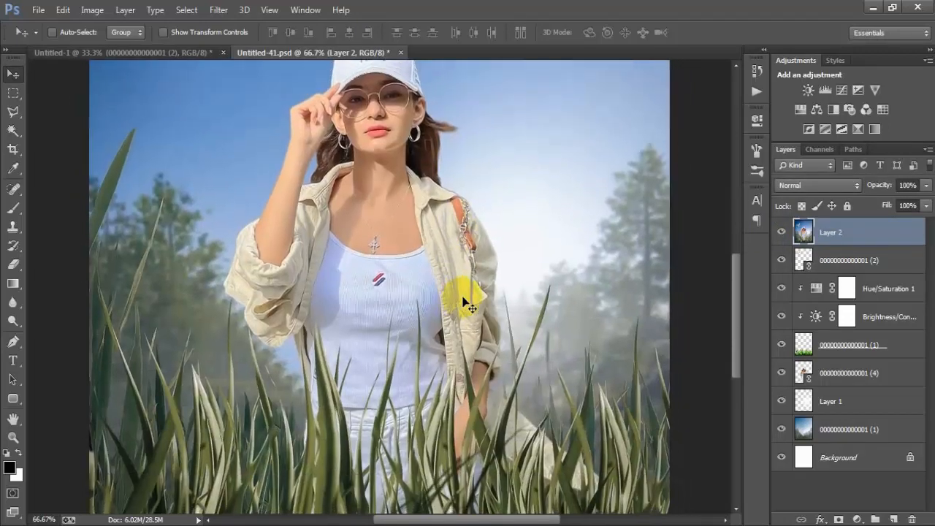
{"action": "key", "text": "ctrl+minus"}
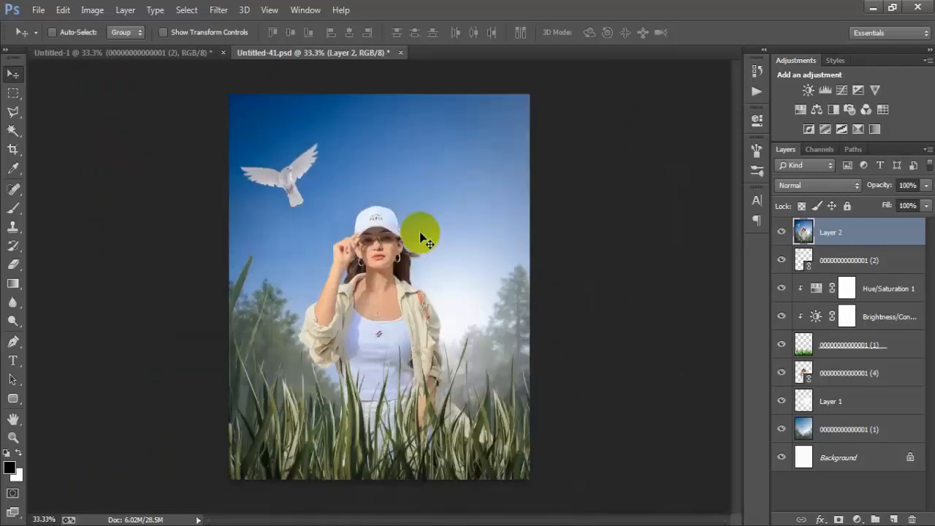
Return to the Untitled-1 document, inspect the man and grass up close, and compare the image with Layer 2 hidden and shown
{"action": "left_click", "coordinate": [168, 49]}
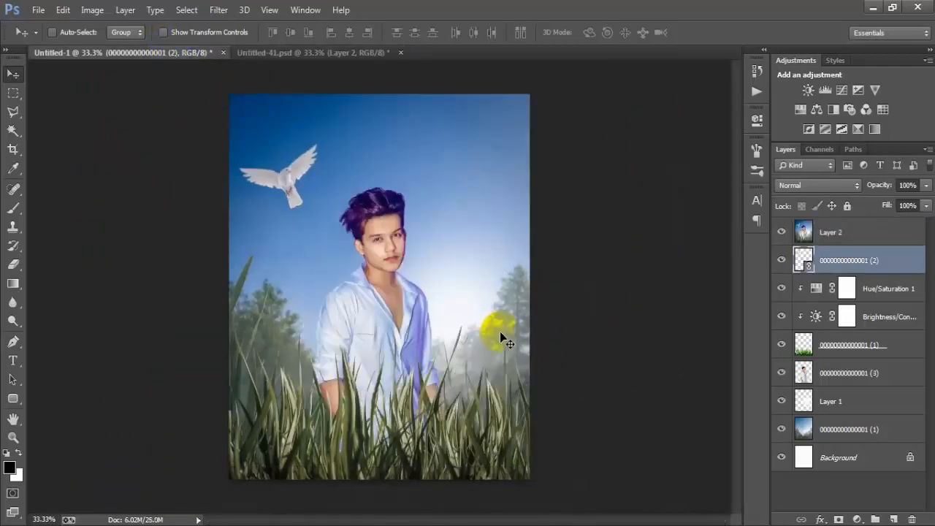
{"action": "key", "text": "ctrl+plus"}
{"action": "scroll", "coordinate": [545, 344], "scroll_direction": "up", "scroll_amount": 5}
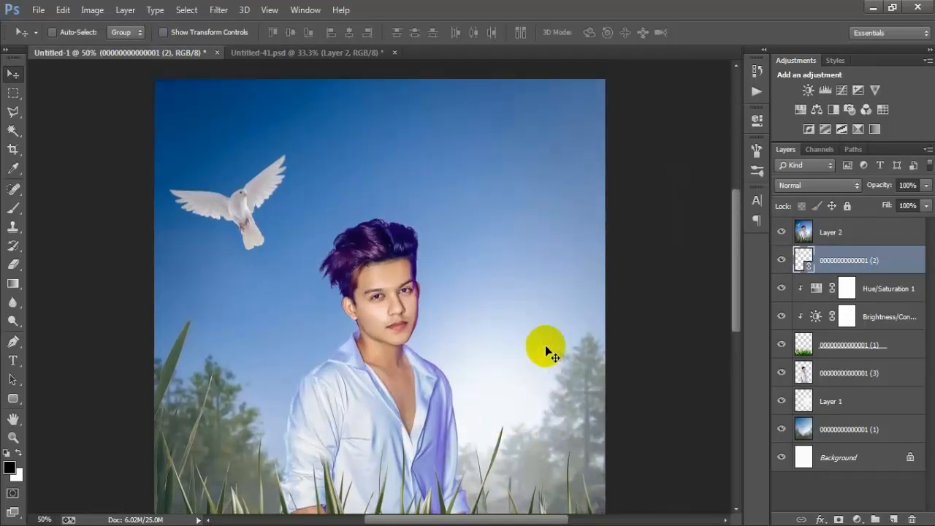
{"action": "scroll", "coordinate": [545, 345], "scroll_direction": "down", "scroll_amount": 6}
{"action": "scroll", "coordinate": [546, 350], "scroll_direction": "down", "scroll_amount": 3}
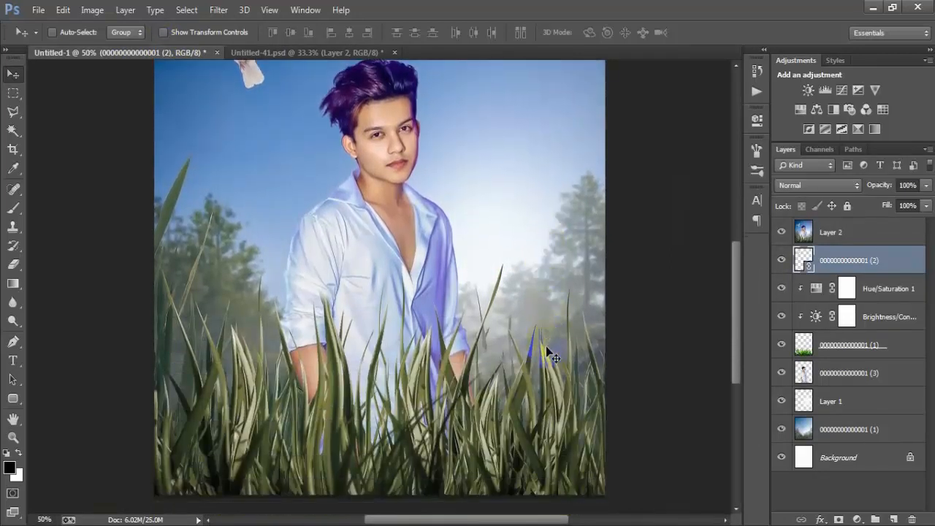
{"action": "scroll", "coordinate": [546, 350], "scroll_direction": "up", "scroll_amount": 3}
{"action": "left_click", "coordinate": [780, 233]}
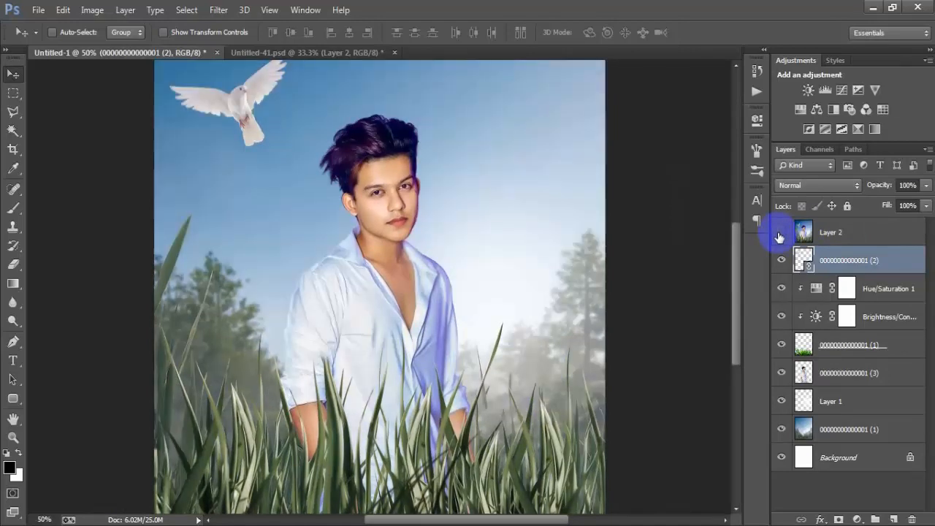
{"action": "left_click", "coordinate": [780, 233]}
{"action": "left_click", "coordinate": [781, 234]}
{"action": "left_click", "coordinate": [780, 233]}
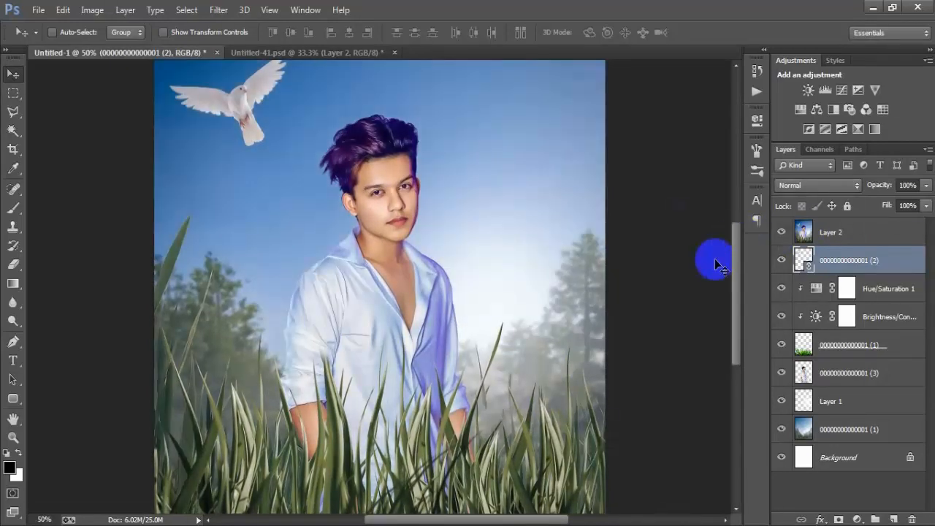
{"action": "key", "text": "ctrl+minus"}
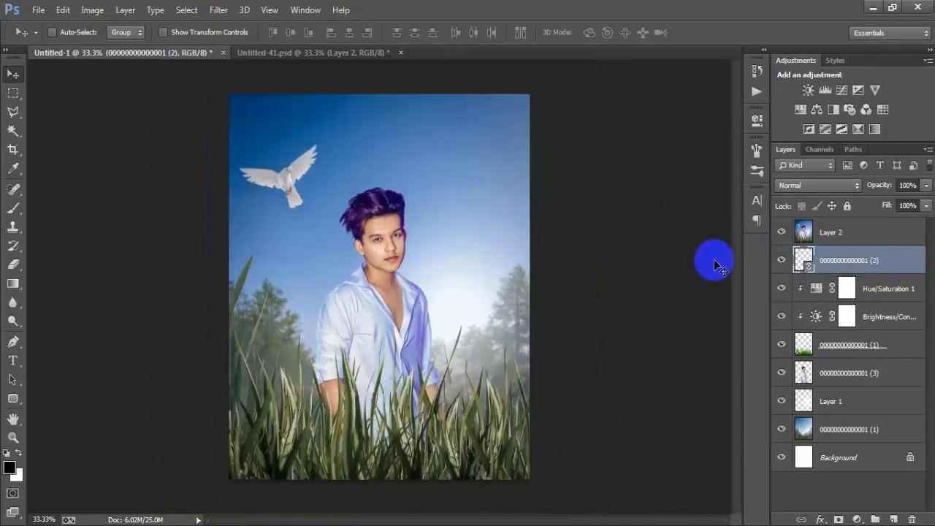